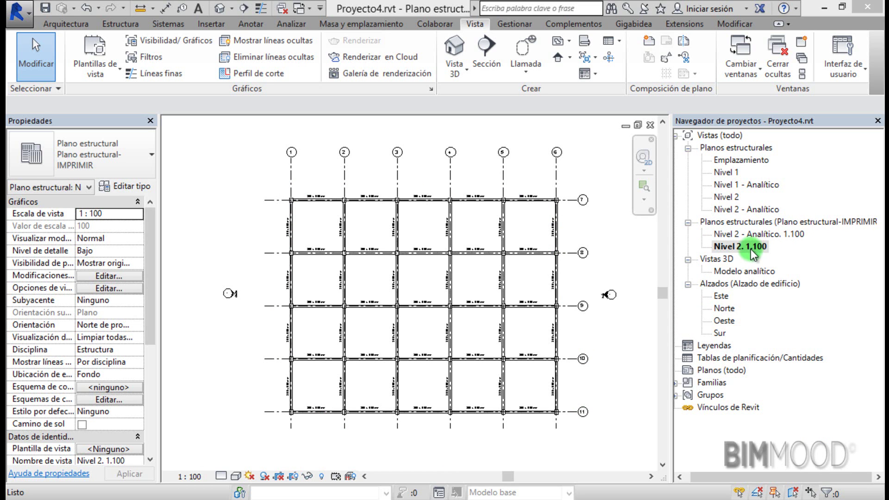
Start a new sheet and load the A1 métrico.rfa title block from Bloques de título
{"action": "left_click", "coordinate": [718, 370]}
{"action": "right_click", "coordinate": [717, 371]}
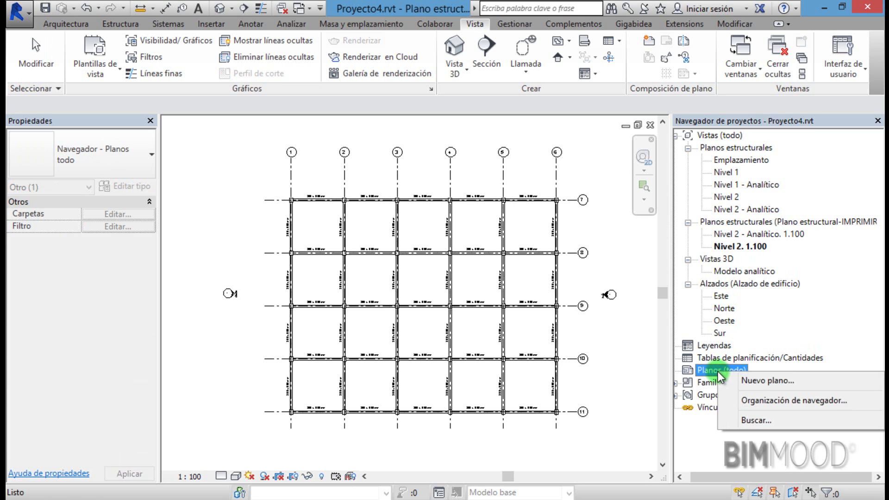
{"action": "left_click", "coordinate": [751, 379]}
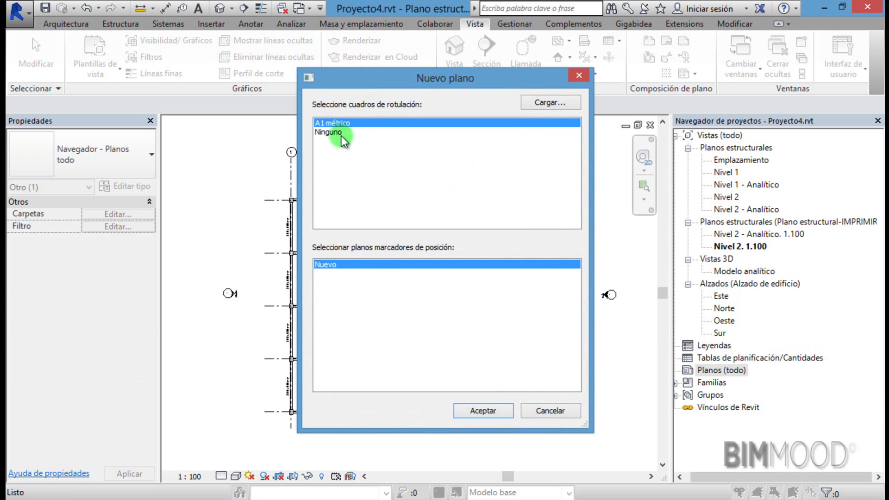
{"action": "left_click", "coordinate": [540, 105]}
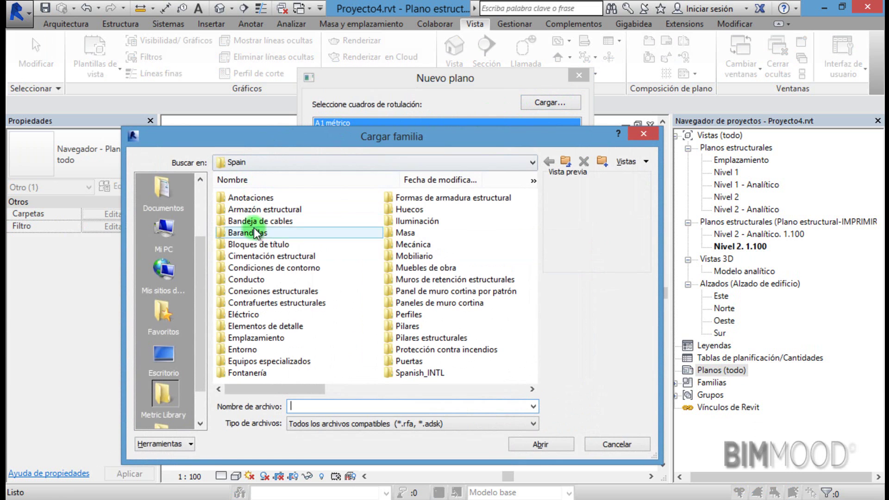
{"action": "double_click", "coordinate": [259, 246]}
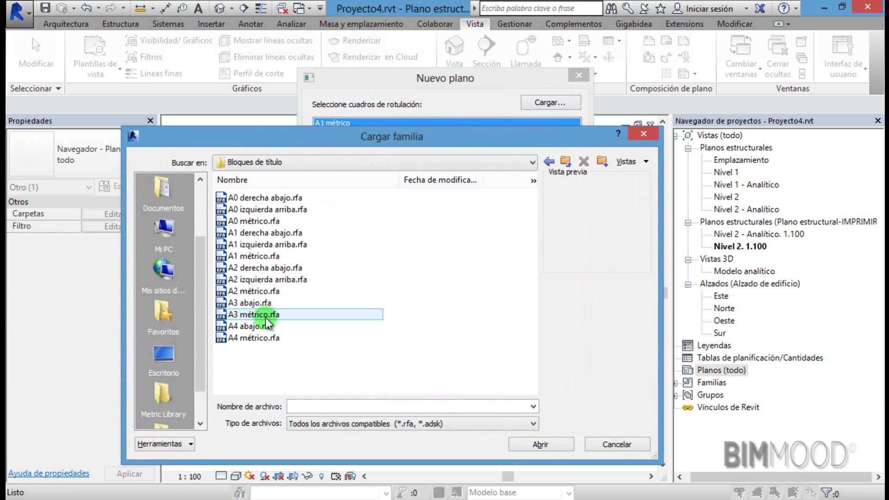
{"action": "left_click", "coordinate": [266, 257]}
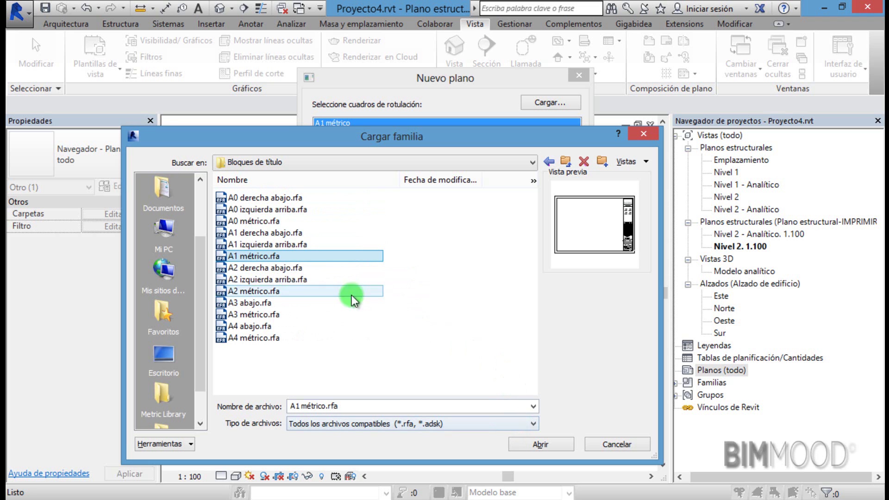
{"action": "left_click", "coordinate": [607, 443]}
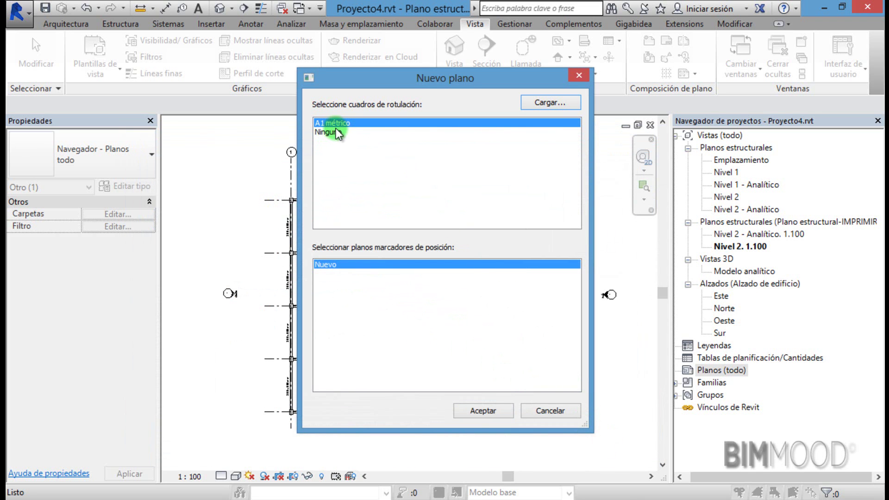
Accept A1 métrico in Nuevo plano to create the empty sheet S.4 'Sin nombre'
{"action": "left_click", "coordinate": [471, 408]}
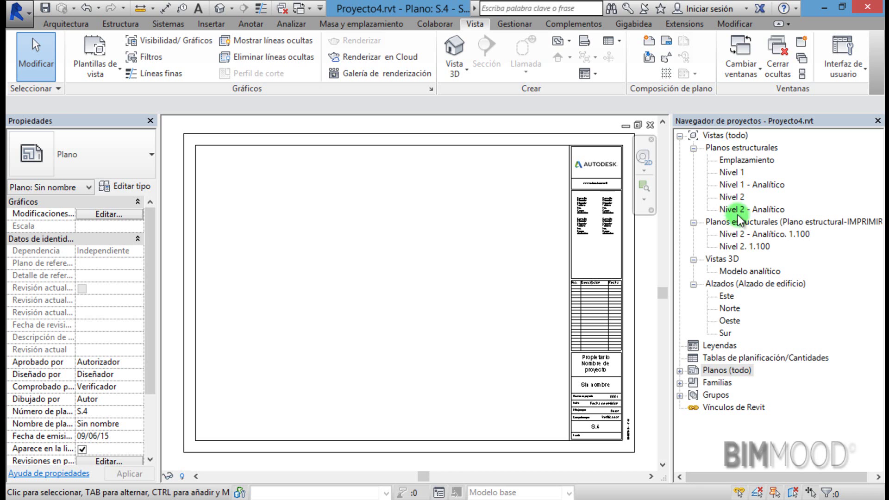
Place the Nivel 2 - Analítico. 1:100 plan view near the centre of sheet S.4
{"action": "left_click", "coordinate": [754, 235]}
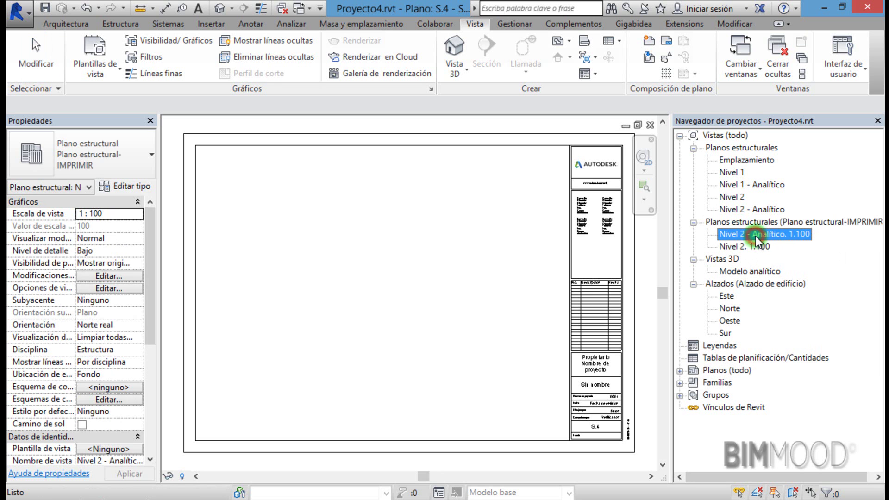
{"action": "left_click_drag", "start_coordinate": [756, 234], "coordinate": [608, 234]}
{"action": "left_click_drag", "start_coordinate": [343, 276], "coordinate": [343, 278]}
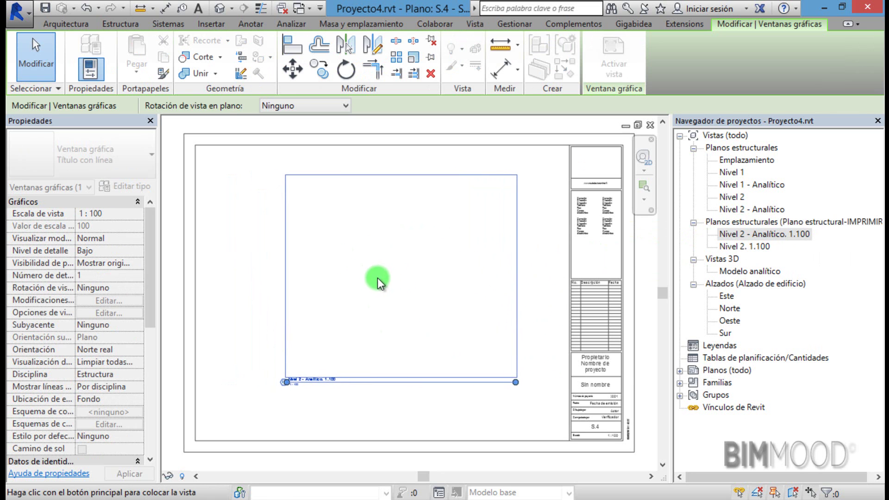
{"action": "left_click", "coordinate": [365, 274]}
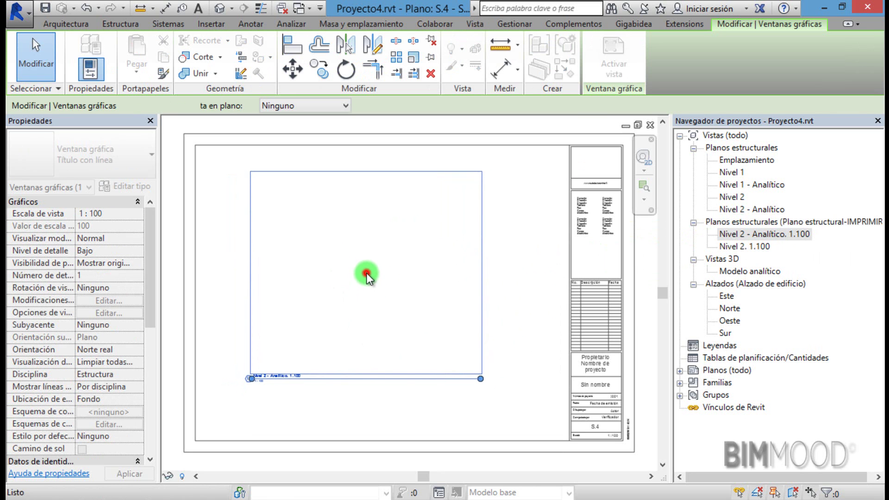
{"action": "left_click", "coordinate": [516, 293]}
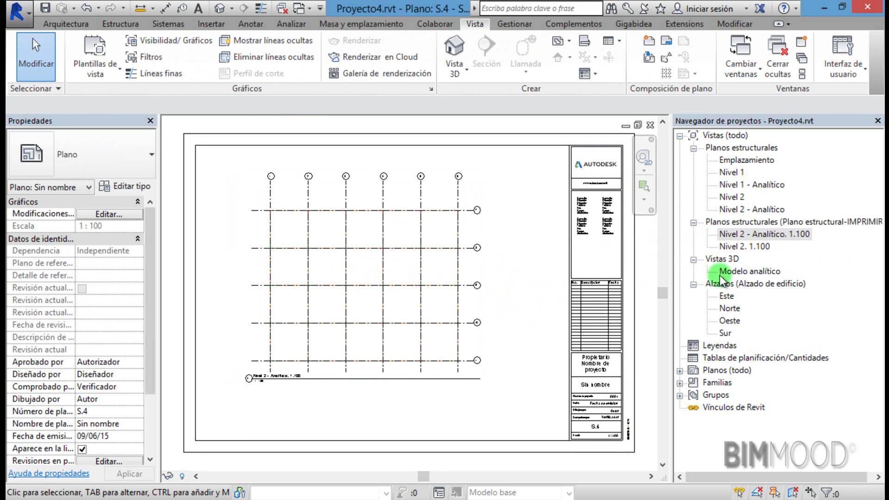
Shift the analytic plan viewport up and to the left on the sheet
{"action": "left_click", "coordinate": [388, 252]}
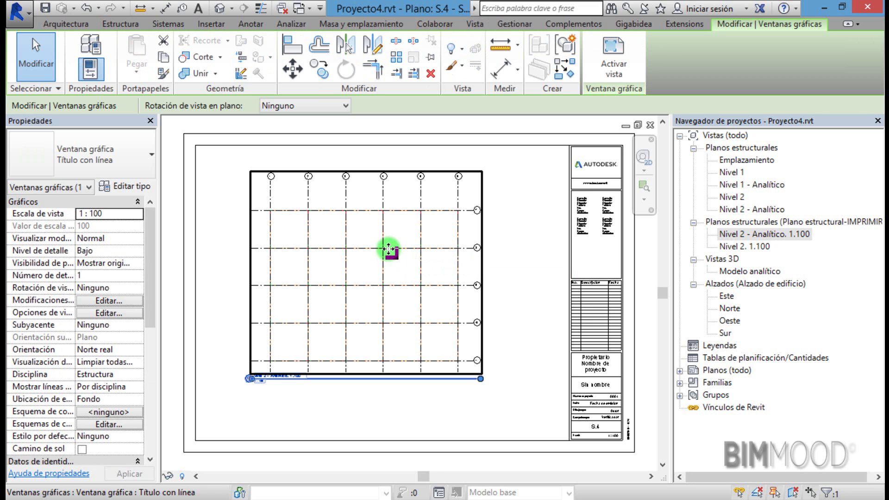
{"action": "mouse_move", "coordinate": [389, 250]}
{"action": "left_mouse_down"}
{"action": "mouse_move", "coordinate": [343, 241]}
{"action": "mouse_move", "coordinate": [370, 240]}
{"action": "left_mouse_up"}
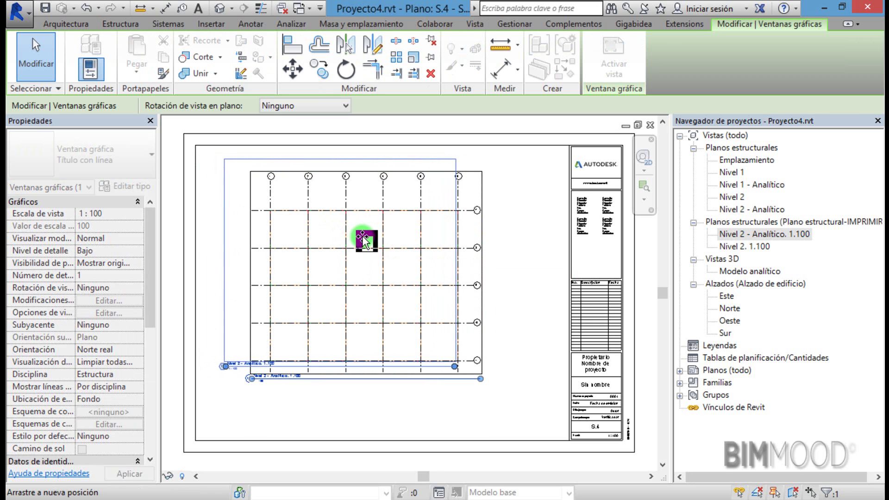
{"action": "left_click_drag", "start_coordinate": [369, 238], "coordinate": [363, 238]}
{"action": "left_click", "coordinate": [515, 248]}
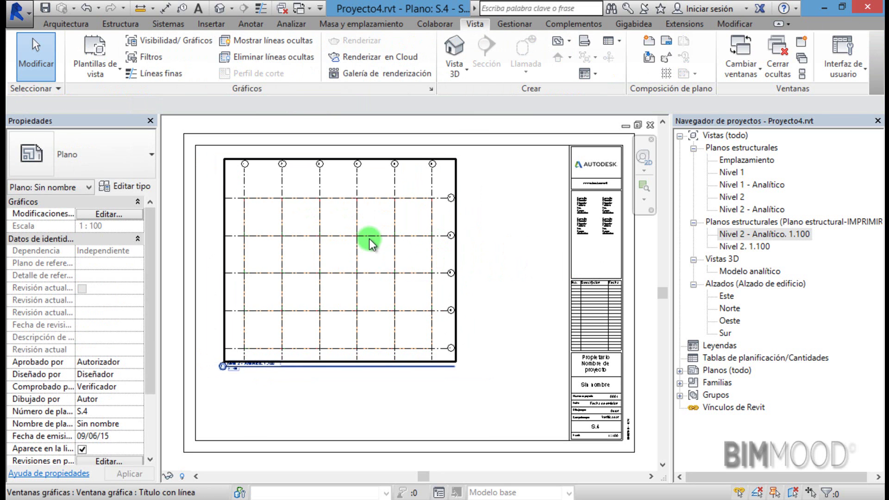
{"action": "left_click", "coordinate": [679, 370]}
Add another new sheet, S.5, keeping the A1 métrico title block
{"action": "left_click", "coordinate": [726, 370]}
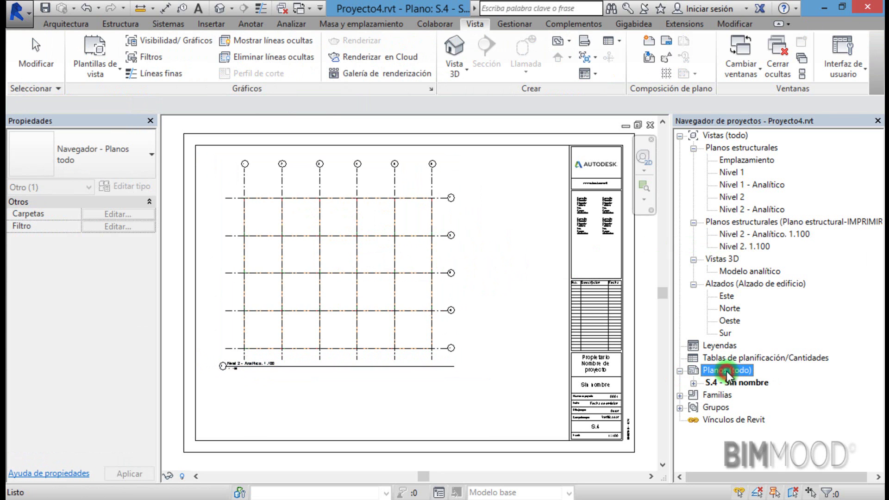
{"action": "right_click", "coordinate": [726, 371]}
{"action": "left_click", "coordinate": [749, 376]}
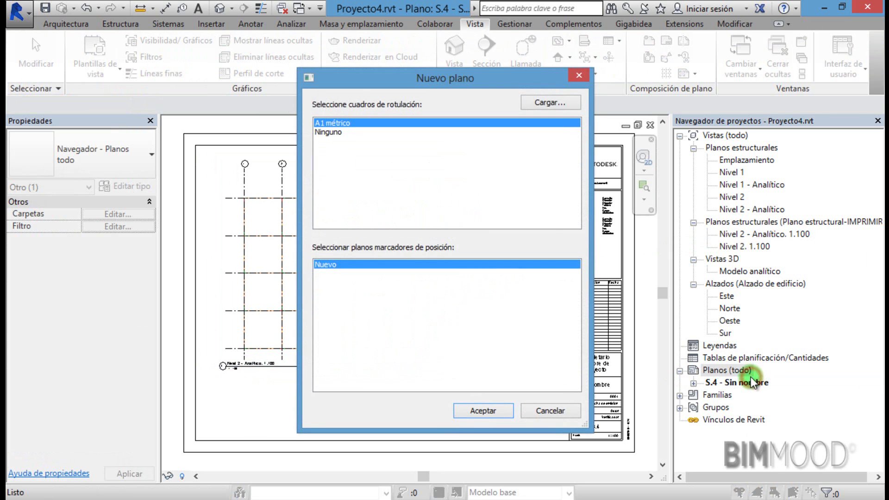
{"action": "left_click", "coordinate": [482, 421]}
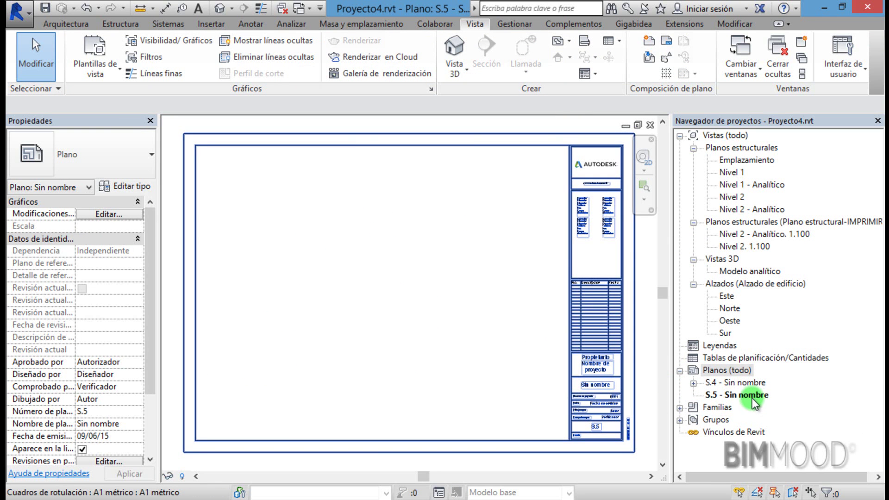
Open the rename dialog for sheet S.4 and close it without changes
{"action": "left_click", "coordinate": [718, 382]}
{"action": "right_click", "coordinate": [718, 382]}
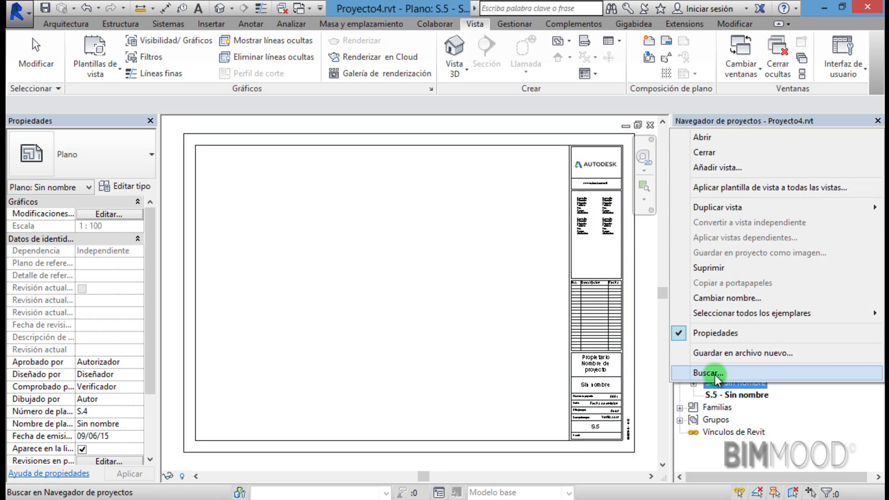
{"action": "left_click", "coordinate": [724, 300]}
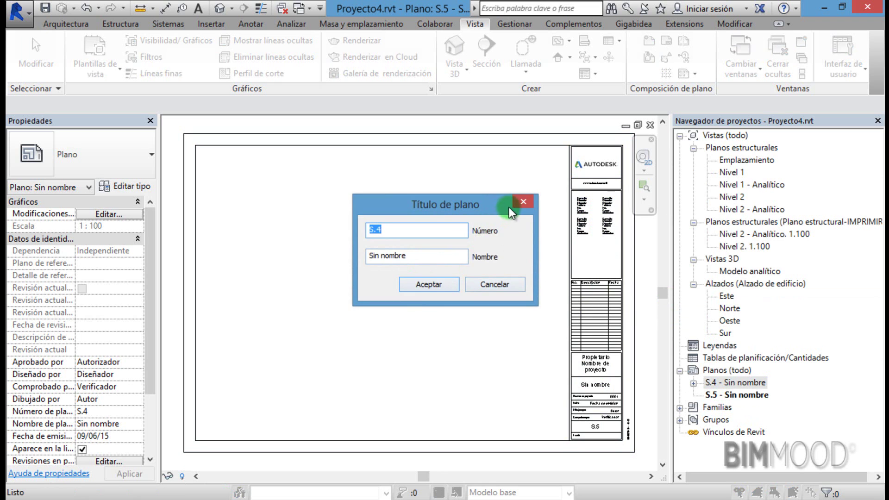
{"action": "left_click", "coordinate": [520, 202]}
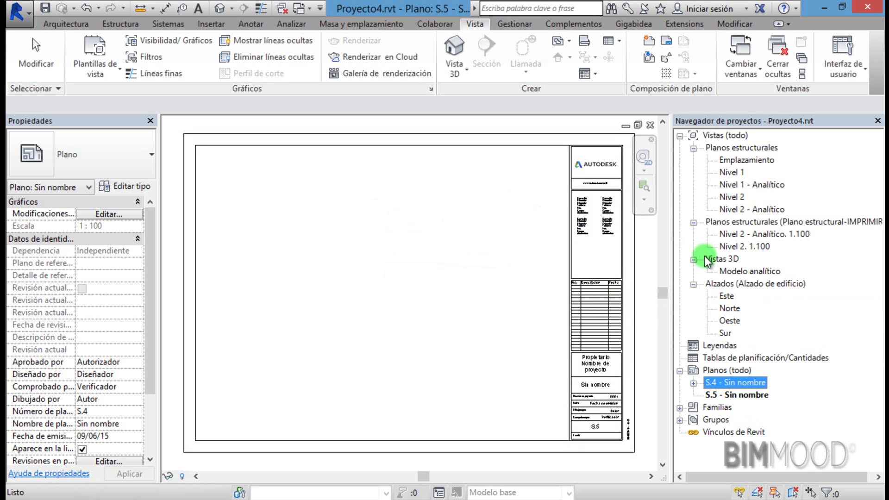
Place the Nivel 2. 1.100 structural plan viewport on sheet S.5 and deselect it
{"action": "left_click", "coordinate": [748, 247]}
{"action": "left_click_drag", "start_coordinate": [750, 250], "coordinate": [600, 243]}
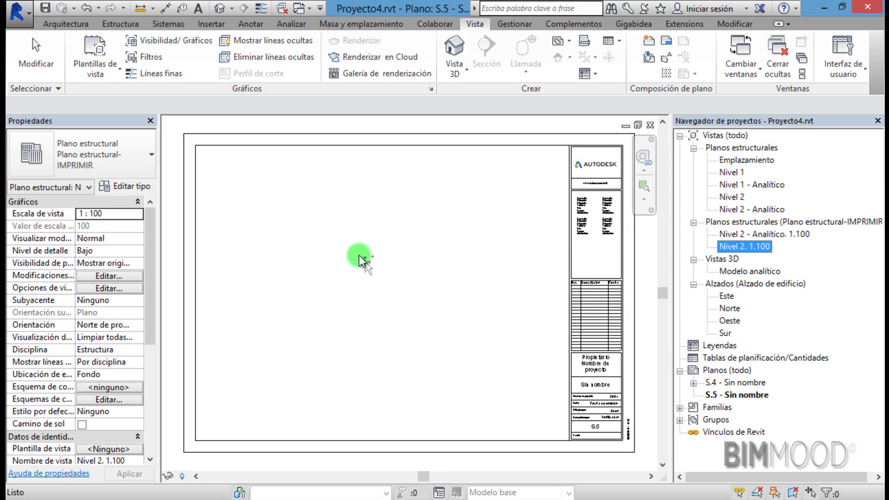
{"action": "left_click_drag", "start_coordinate": [360, 267], "coordinate": [360, 268]}
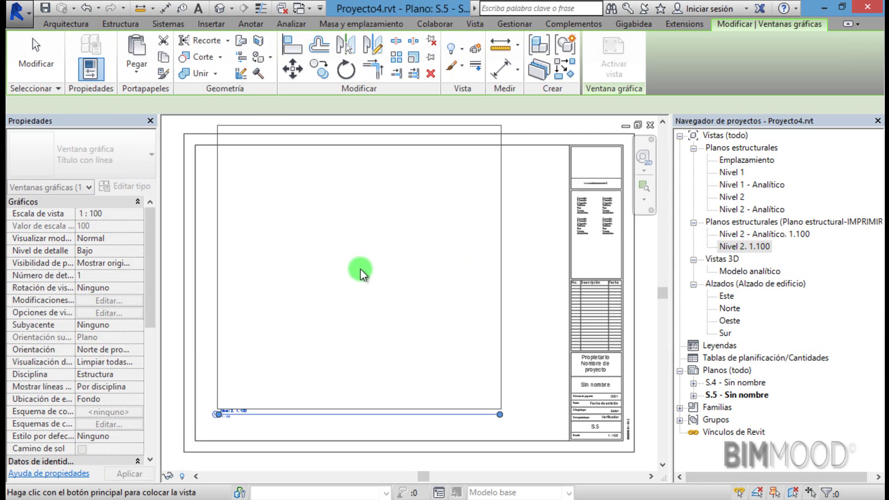
{"action": "left_click", "coordinate": [365, 295]}
{"action": "left_click", "coordinate": [524, 285]}
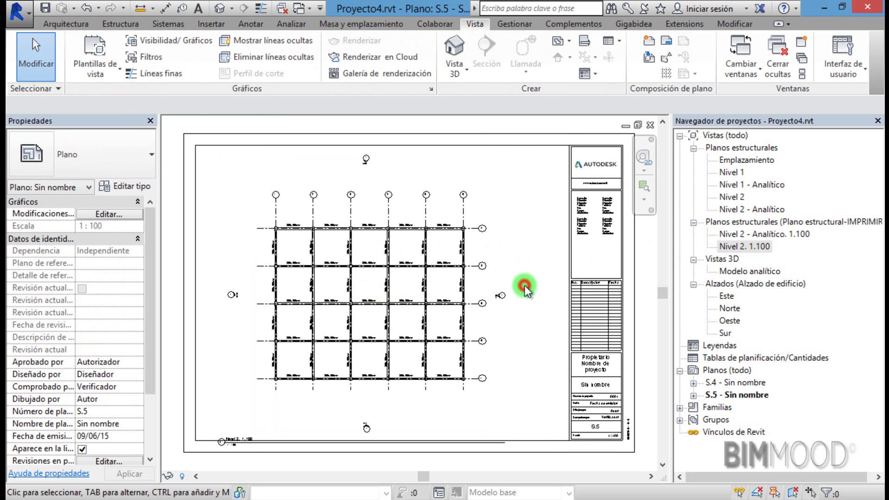
View the analytic plan, sheet S.4 and sheet S.5 to compare their layouts
{"action": "double_click", "coordinate": [746, 236]}
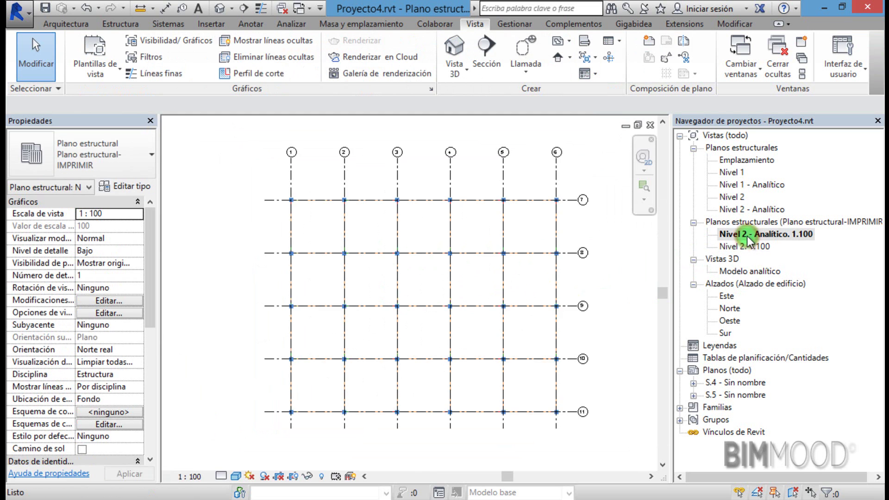
{"action": "scroll", "coordinate": [527, 239], "scroll_direction": "down", "scroll_amount": 2}
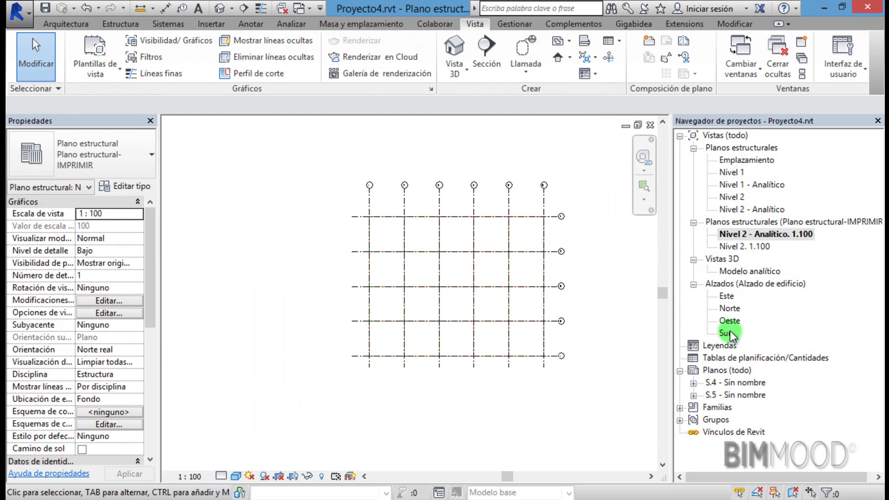
{"action": "double_click", "coordinate": [722, 379]}
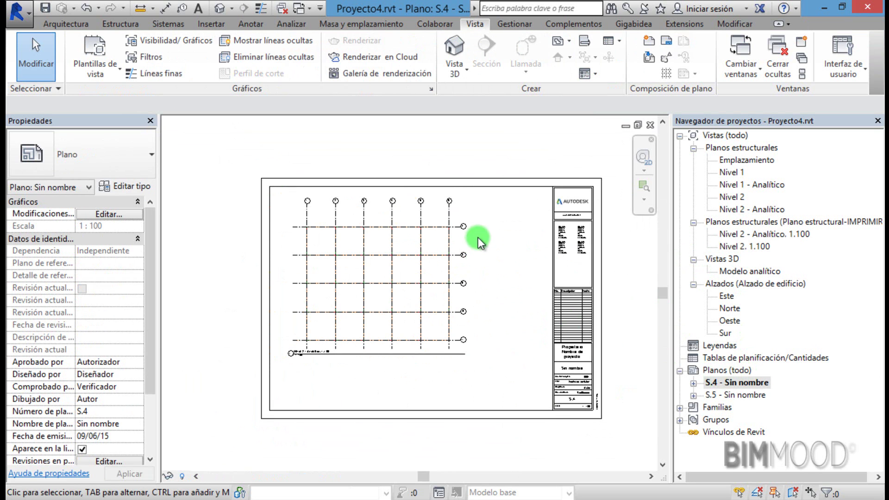
{"action": "double_click", "coordinate": [749, 398]}
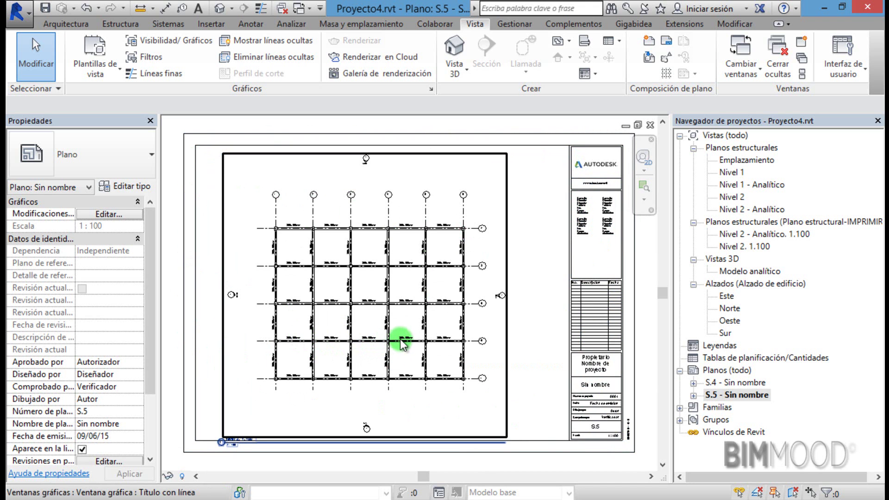
Shift the S.5 plan viewport slightly to the right, then return to sheet S.4
{"action": "left_click", "coordinate": [350, 267]}
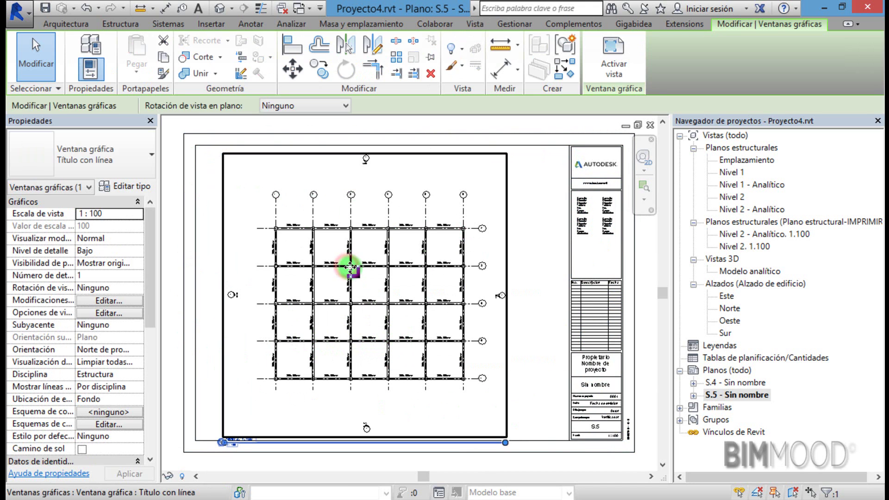
{"action": "mouse_move", "coordinate": [350, 267]}
{"action": "left_mouse_down"}
{"action": "mouse_move", "coordinate": [368, 266]}
{"action": "mouse_move", "coordinate": [320, 263]}
{"action": "left_mouse_up"}
{"action": "double_click", "coordinate": [748, 381]}
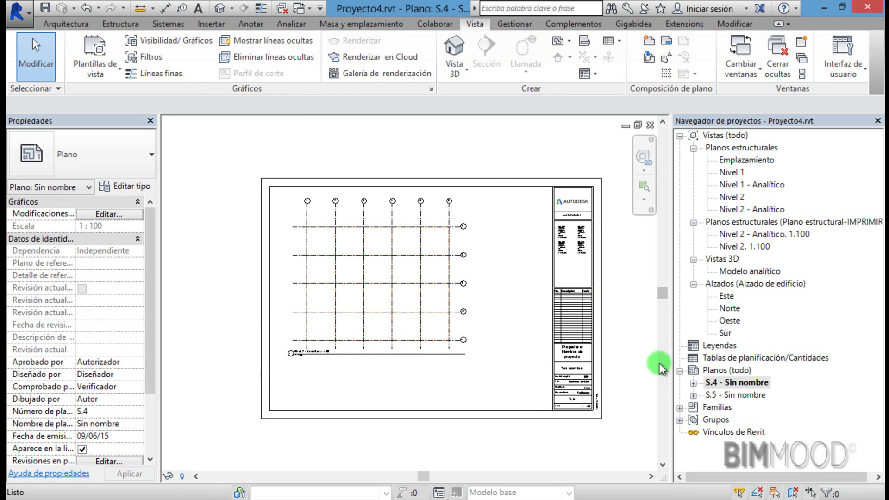
{"action": "left_click", "coordinate": [653, 343]}
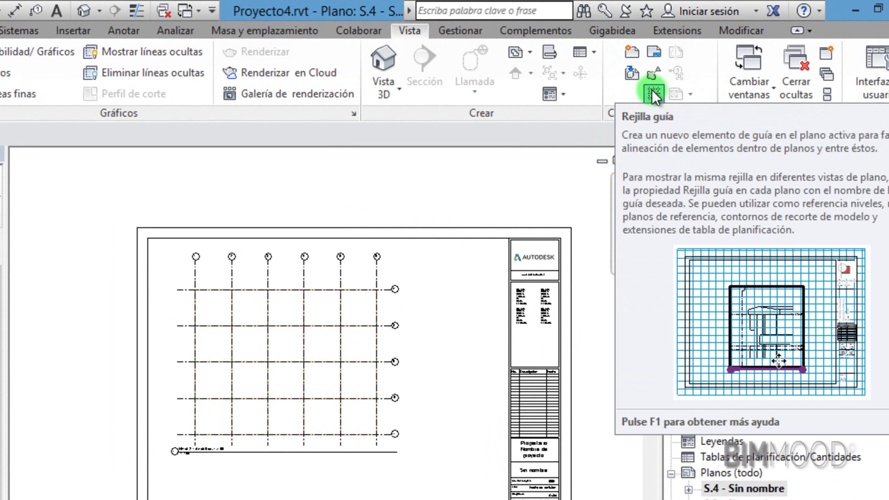
Assign sheet S.4 a newly created guide grid named 'Rejilla NUEVA' and clear the selection
{"action": "left_click", "coordinate": [652, 90]}
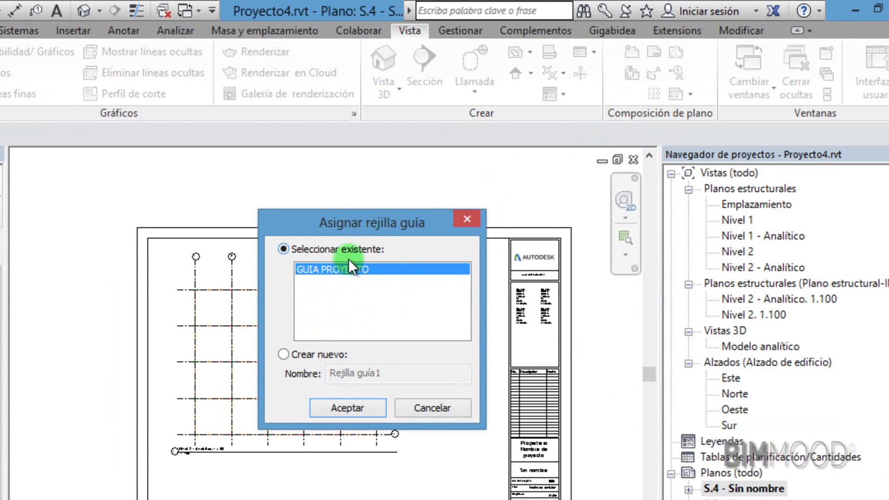
{"action": "left_click", "coordinate": [287, 359]}
{"action": "left_click", "coordinate": [381, 373]}
{"action": "left_click_drag", "start_coordinate": [381, 373], "coordinate": [365, 374]}
{"action": "type", "text": "NUEVA"}
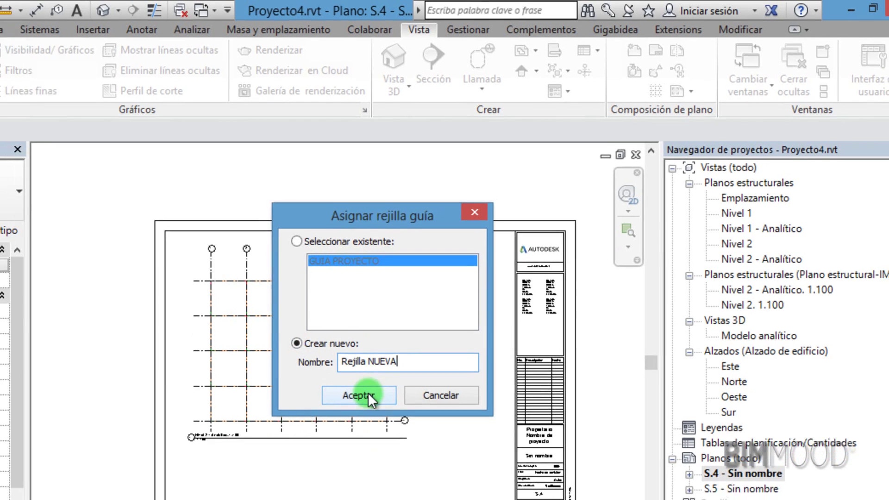
{"action": "left_click", "coordinate": [363, 402]}
{"action": "left_click", "coordinate": [445, 140]}
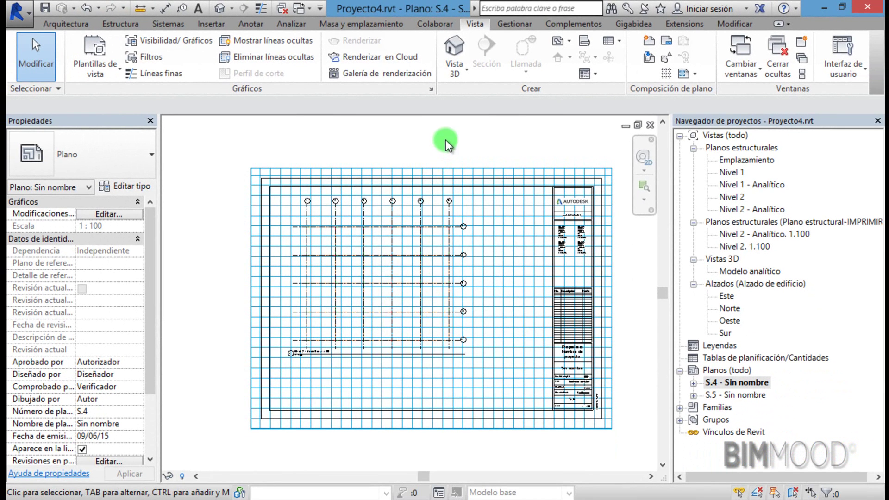
Change the Rejilla NUEVA guide spacing from 25 mm to 100 mm and raise its bottom edge
{"action": "left_click", "coordinate": [511, 143]}
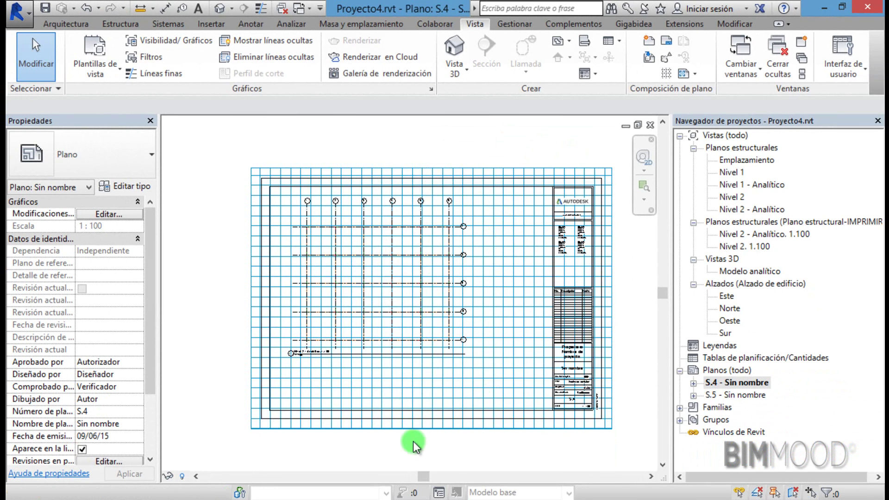
{"action": "scroll", "coordinate": [292, 441], "scroll_direction": "up", "scroll_amount": 2}
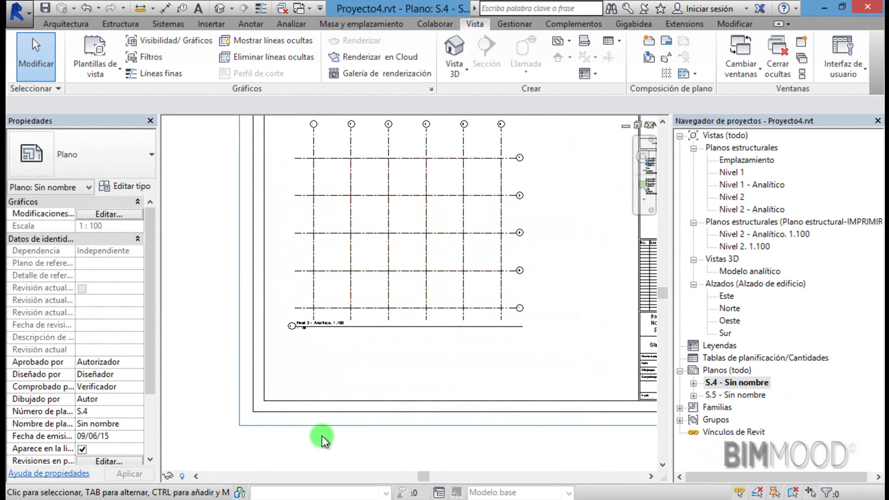
{"action": "left_click", "coordinate": [421, 426]}
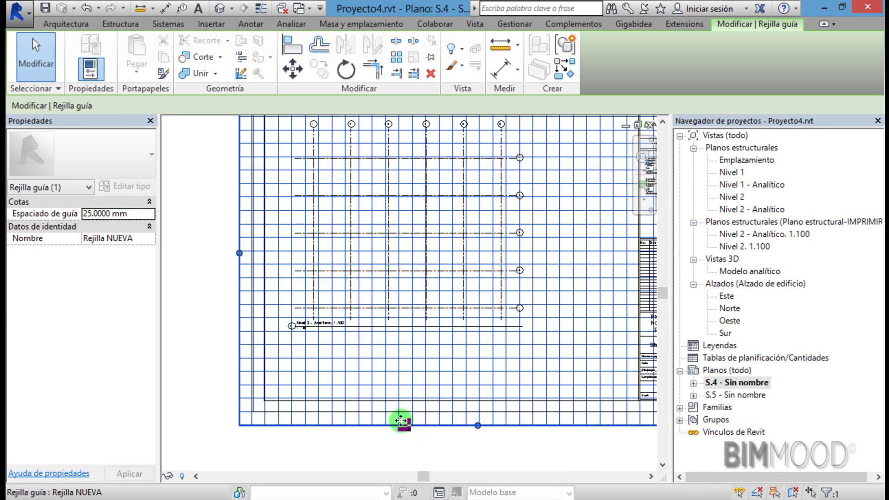
{"action": "scroll", "coordinate": [398, 417], "scroll_direction": "down", "scroll_amount": 2}
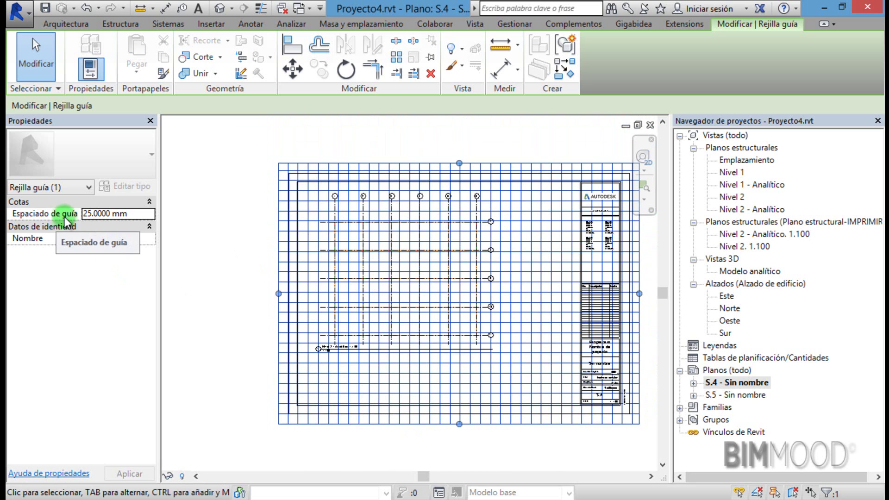
{"action": "left_click", "coordinate": [112, 212]}
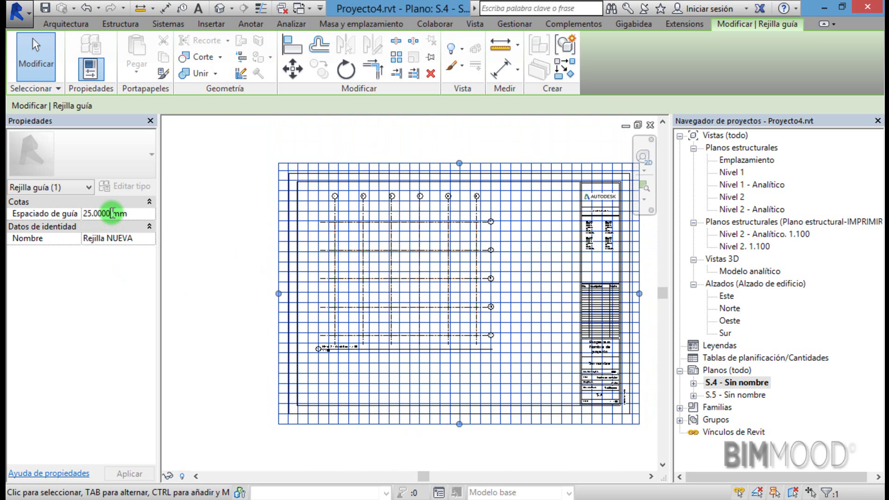
{"action": "left_click_drag", "start_coordinate": [112, 213], "coordinate": [83, 212]}
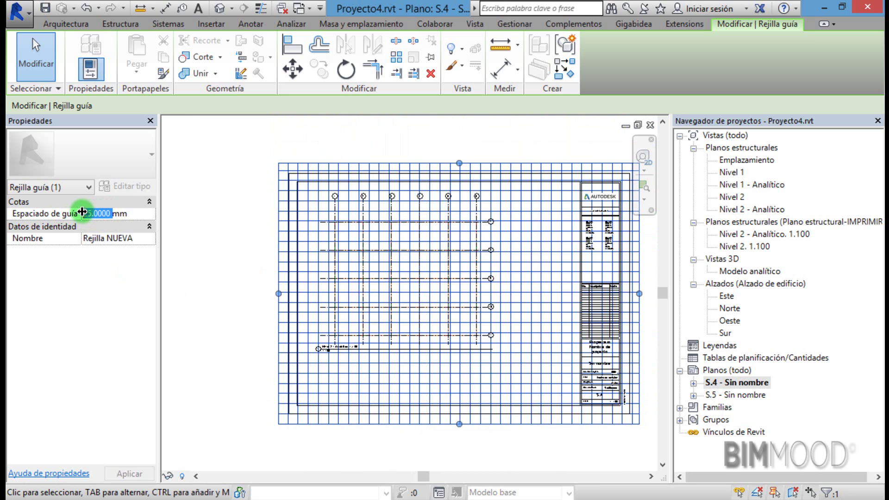
{"action": "type", "text": "100"}
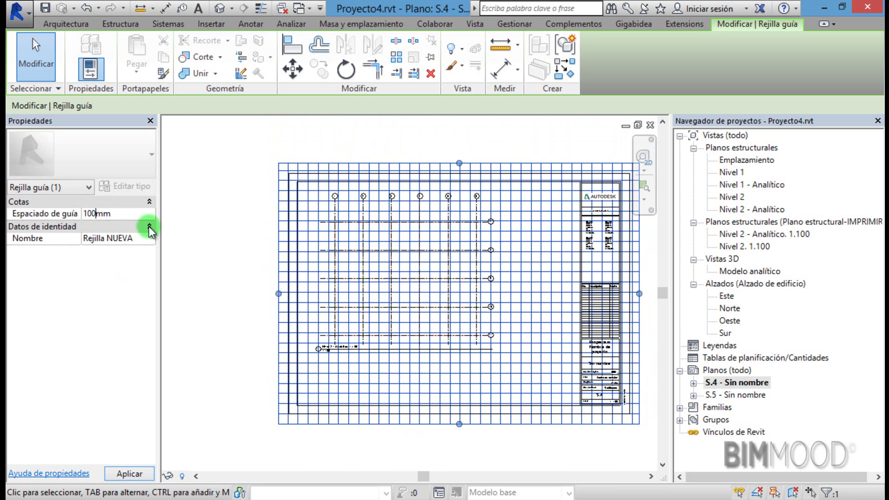
{"action": "left_click", "coordinate": [207, 232]}
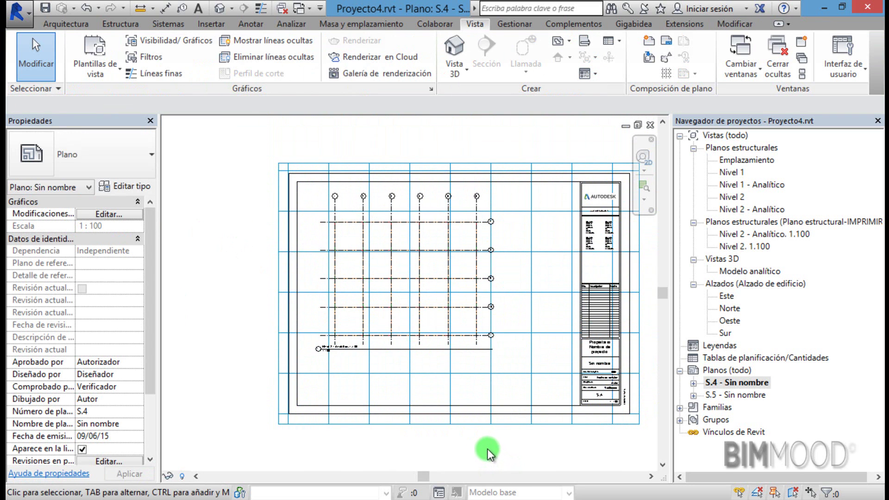
{"action": "left_click", "coordinate": [404, 425]}
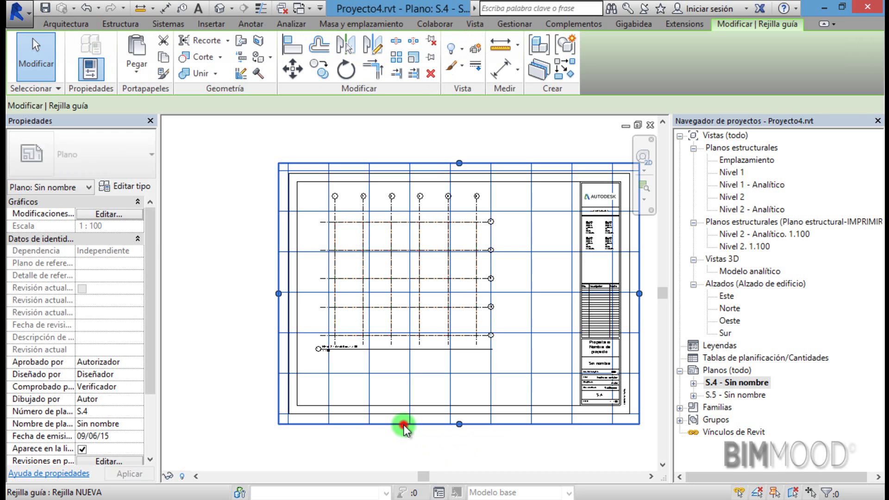
{"action": "left_click_drag", "start_coordinate": [459, 424], "coordinate": [459, 260]}
Pull the guide grid's right edge far to the left and its left edge slightly right
{"action": "mouse_move", "coordinate": [638, 213]}
{"action": "left_mouse_down"}
{"action": "mouse_move", "coordinate": [633, 218]}
{"action": "mouse_move", "coordinate": [638, 212]}
{"action": "left_mouse_up"}
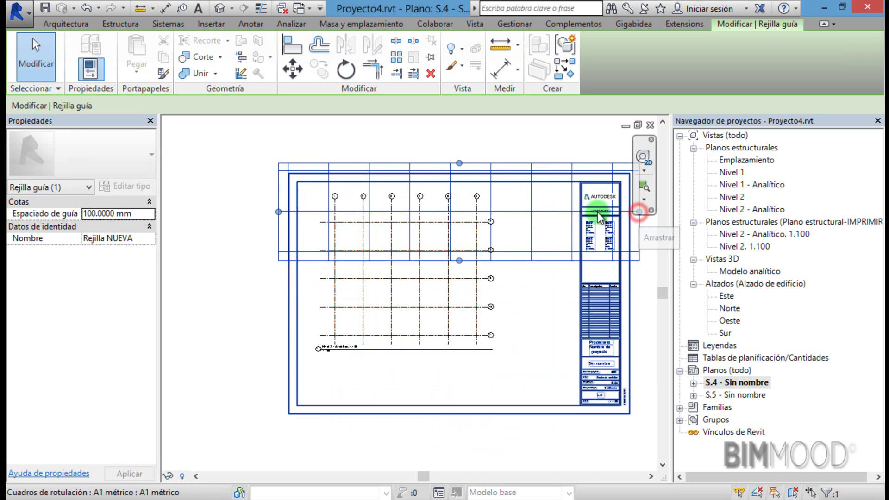
{"action": "scroll", "coordinate": [363, 376], "scroll_direction": "down", "scroll_amount": 2}
{"action": "scroll", "coordinate": [546, 278], "scroll_direction": "up", "scroll_amount": 1}
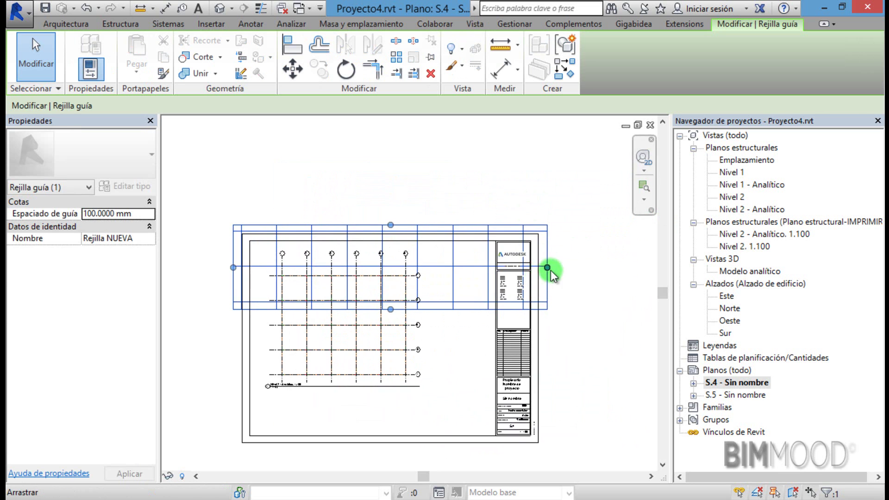
{"action": "left_click_drag", "start_coordinate": [547, 267], "coordinate": [295, 264]}
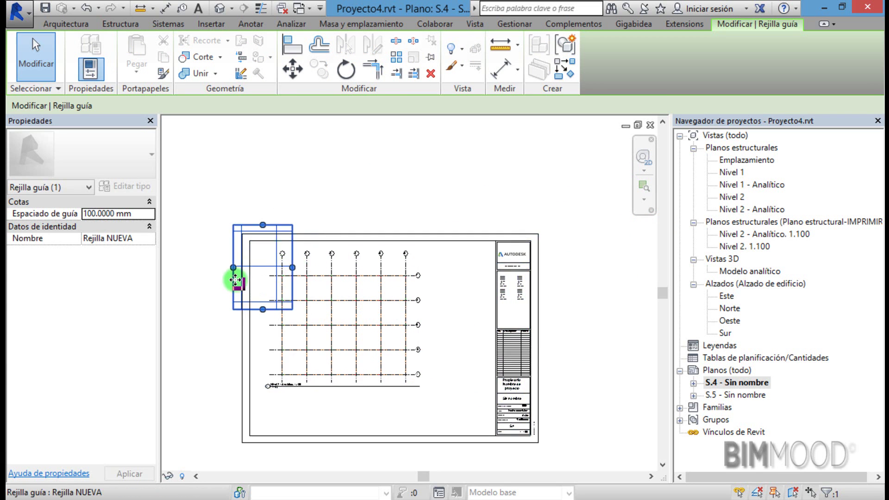
{"action": "scroll", "coordinate": [234, 271], "scroll_direction": "up", "scroll_amount": 1}
{"action": "left_click_drag", "start_coordinate": [234, 264], "coordinate": [269, 263]}
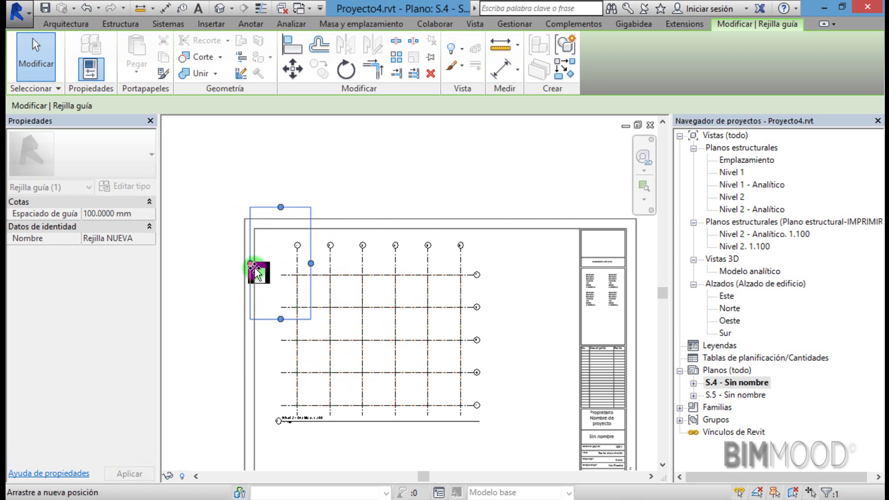
Tighten the top and bottom edges to a 2×2-cell block around grid line 1
{"action": "left_click_drag", "start_coordinate": [285, 207], "coordinate": [286, 240]}
{"action": "left_click_drag", "start_coordinate": [286, 319], "coordinate": [288, 297]}
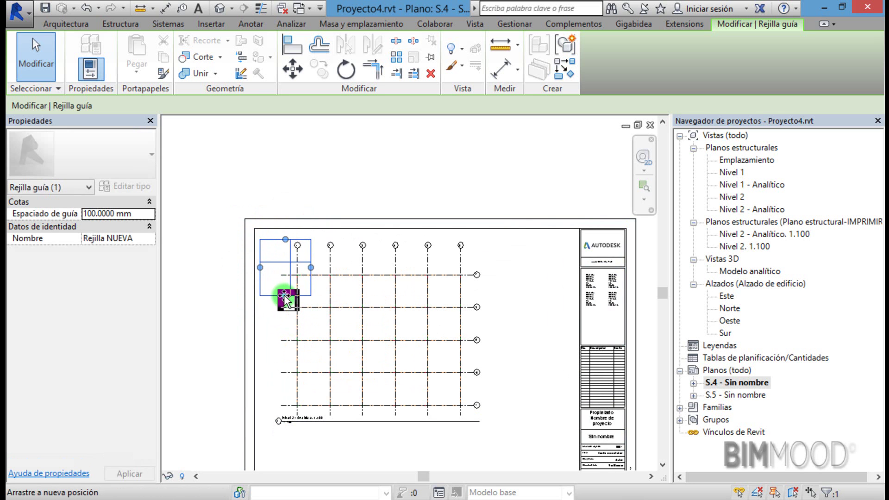
{"action": "left_click_drag", "start_coordinate": [289, 299], "coordinate": [288, 288]}
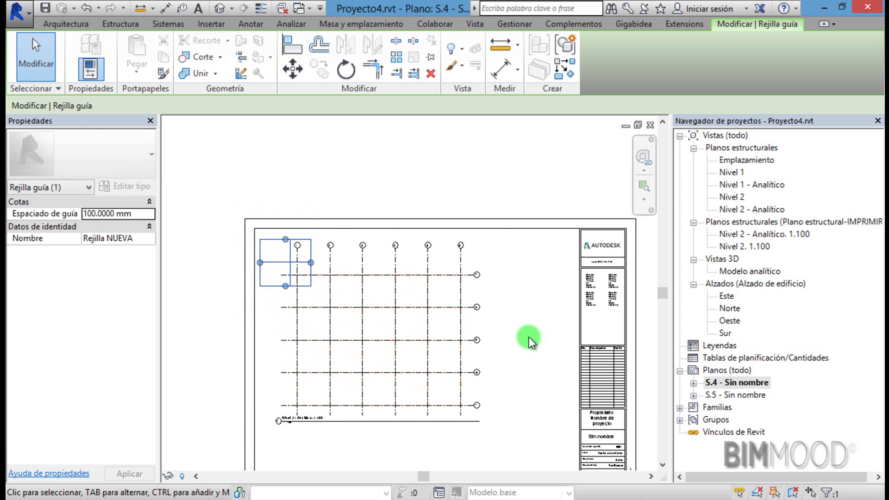
{"action": "left_click", "coordinate": [529, 337]}
{"action": "scroll", "coordinate": [329, 313], "scroll_direction": "up", "scroll_amount": 2}
{"action": "scroll", "coordinate": [334, 302], "scroll_direction": "up", "scroll_amount": 2}
{"action": "scroll", "coordinate": [337, 274], "scroll_direction": "up", "scroll_amount": 2}
{"action": "scroll", "coordinate": [337, 274], "scroll_direction": "up", "scroll_amount": 1}
{"action": "scroll", "coordinate": [342, 262], "scroll_direction": "up", "scroll_amount": 1}
{"action": "scroll", "coordinate": [348, 264], "scroll_direction": "up", "scroll_amount": 1}
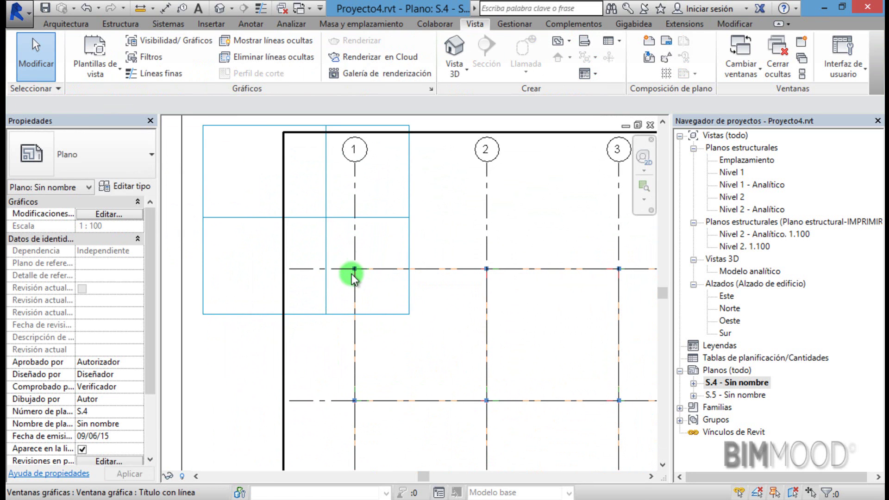
Select the analytic plan viewport on S.4 and start the MV move command
{"action": "left_click", "coordinate": [476, 277]}
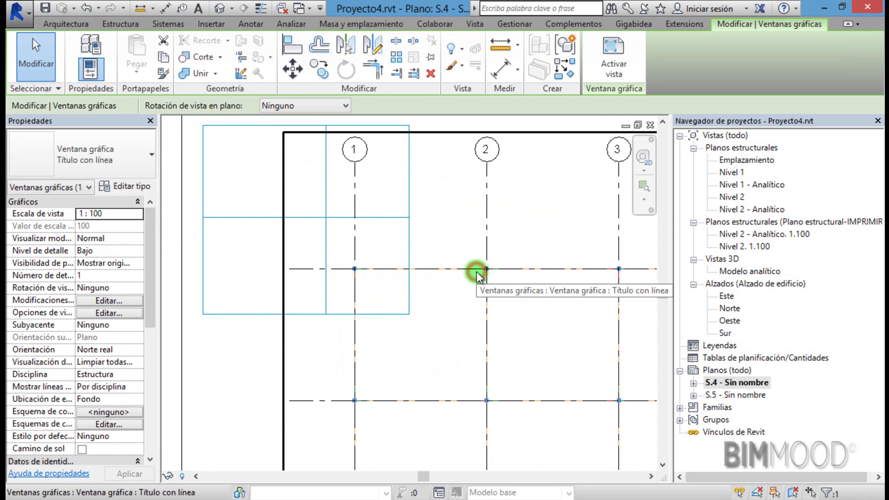
{"action": "scroll", "coordinate": [381, 251], "scroll_direction": "down", "scroll_amount": 2}
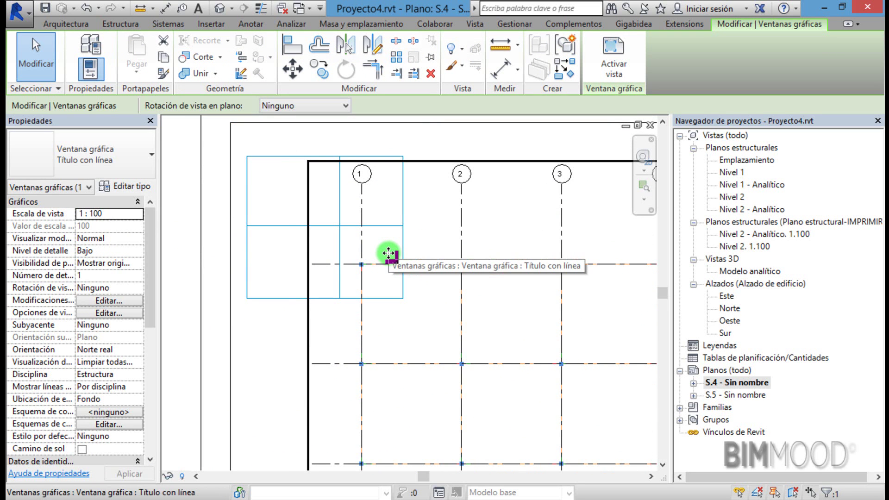
{"action": "key", "text": "m"}
{"action": "key", "text": "v"}
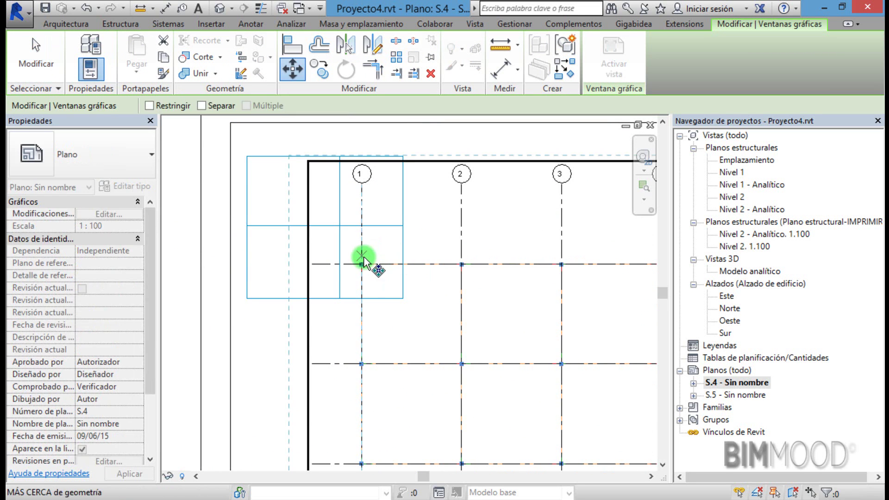
{"action": "left_click", "coordinate": [363, 258]}
{"action": "scroll", "coordinate": [460, 267], "scroll_direction": "up", "scroll_amount": 2}
{"action": "scroll", "coordinate": [459, 268], "scroll_direction": "up", "scroll_amount": 1}
{"action": "scroll", "coordinate": [288, 259], "scroll_direction": "up", "scroll_amount": 1}
{"action": "scroll", "coordinate": [289, 261], "scroll_direction": "up", "scroll_amount": 1}
{"action": "scroll", "coordinate": [289, 262], "scroll_direction": "up", "scroll_amount": 1}
{"action": "scroll", "coordinate": [290, 262], "scroll_direction": "up", "scroll_amount": 1}
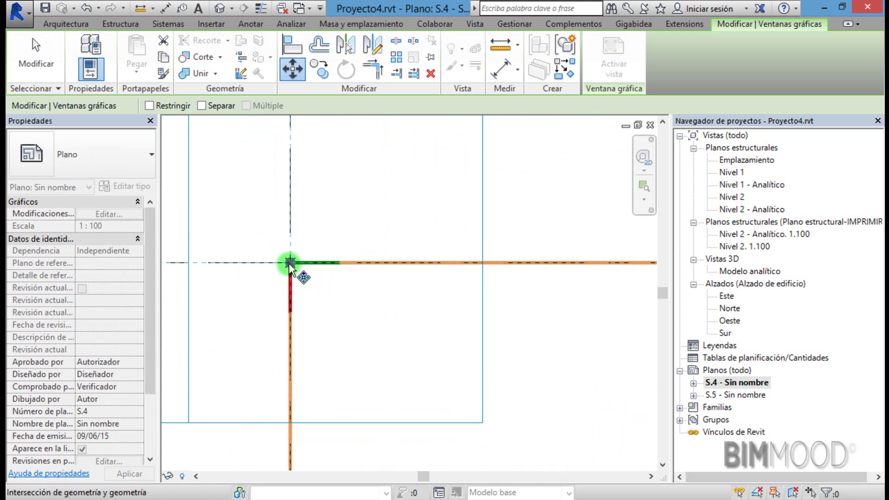
Move the viewport from its grid 1 intersection onto the Rejilla NUEVA guide intersection
{"action": "left_click", "coordinate": [289, 262]}
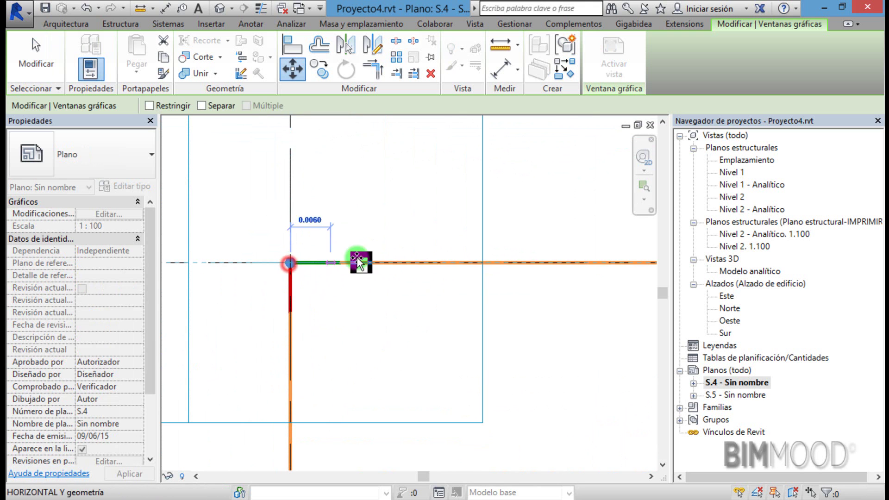
{"action": "scroll", "coordinate": [456, 308], "scroll_direction": "down", "scroll_amount": 1}
{"action": "scroll", "coordinate": [458, 318], "scroll_direction": "down", "scroll_amount": 1}
{"action": "scroll", "coordinate": [458, 322], "scroll_direction": "down", "scroll_amount": 1}
{"action": "scroll", "coordinate": [460, 324], "scroll_direction": "down", "scroll_amount": 1}
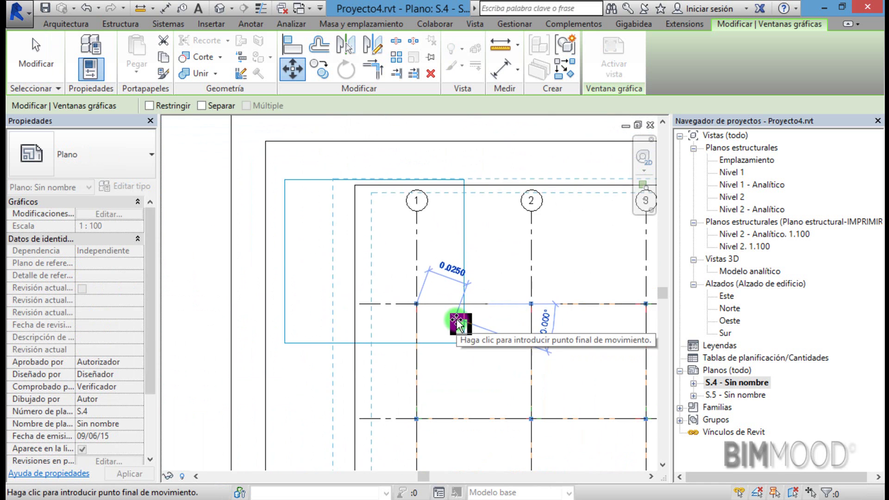
{"action": "scroll", "coordinate": [457, 319], "scroll_direction": "down", "scroll_amount": 1}
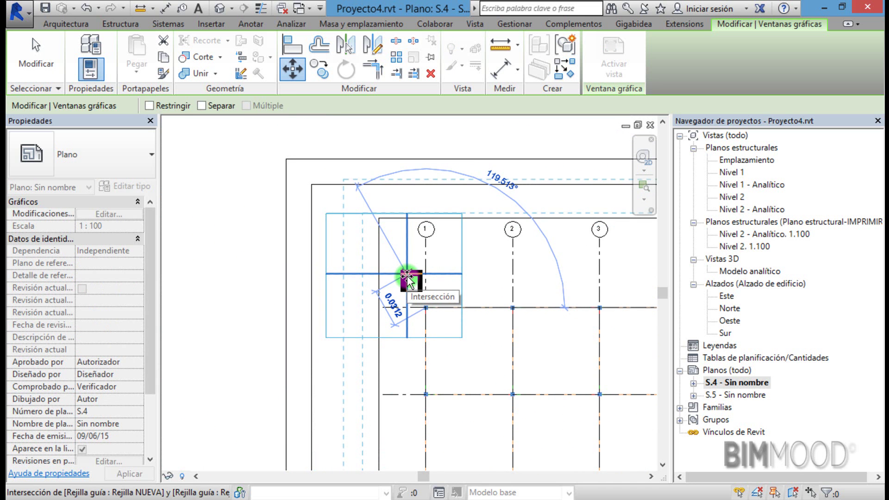
{"action": "left_click", "coordinate": [407, 277]}
{"action": "scroll", "coordinate": [285, 254], "scroll_direction": "down", "scroll_amount": 2}
{"action": "scroll", "coordinate": [284, 257], "scroll_direction": "down", "scroll_amount": 1}
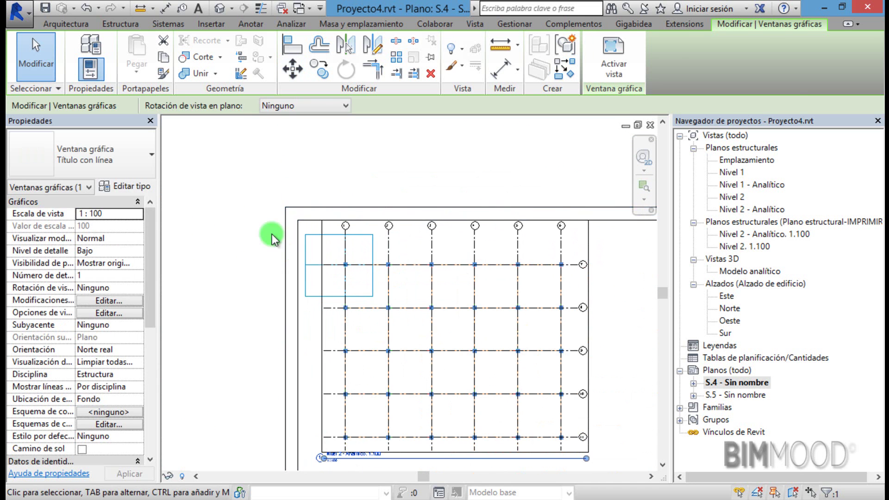
{"action": "key", "text": "Escape"}
{"action": "scroll", "coordinate": [415, 261], "scroll_direction": "down", "scroll_amount": 1}
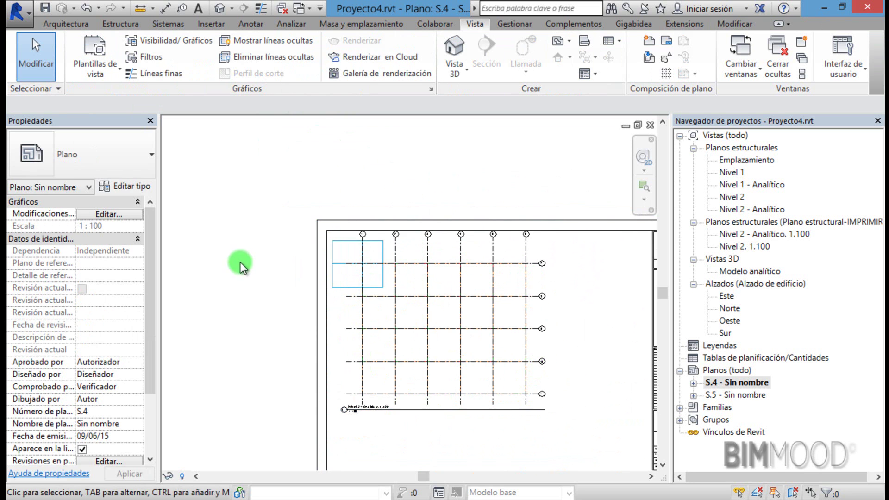
{"action": "scroll", "coordinate": [239, 259], "scroll_direction": "down", "scroll_amount": 1}
{"action": "scroll", "coordinate": [150, 357], "scroll_direction": "down", "scroll_amount": 3}
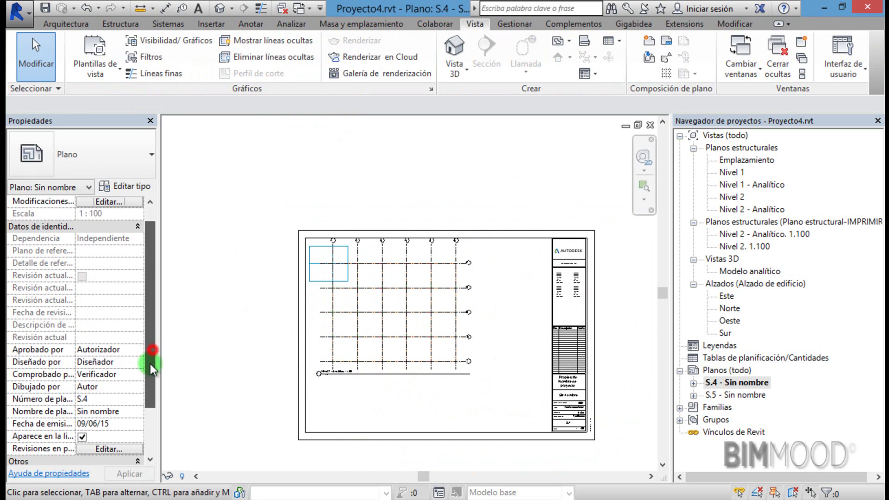
{"action": "scroll", "coordinate": [147, 415], "scroll_direction": "up", "scroll_amount": 2}
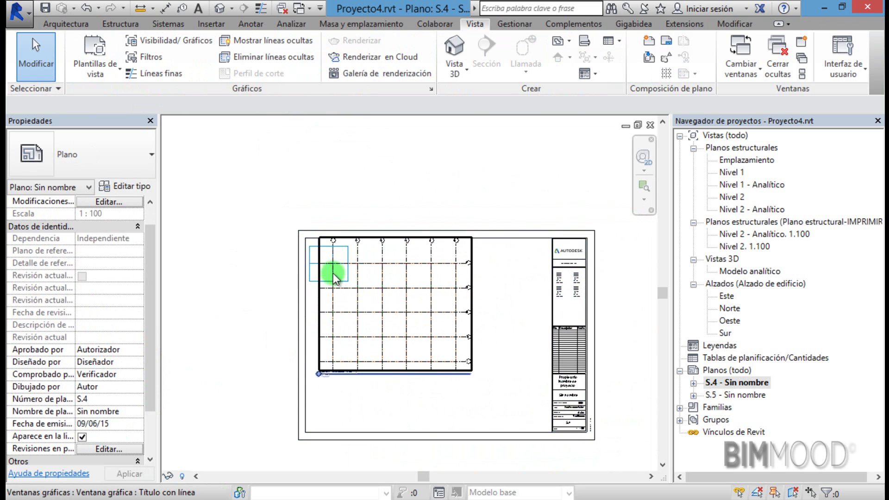
{"action": "scroll", "coordinate": [325, 274], "scroll_direction": "up", "scroll_amount": 1}
{"action": "scroll", "coordinate": [325, 274], "scroll_direction": "up", "scroll_amount": 1}
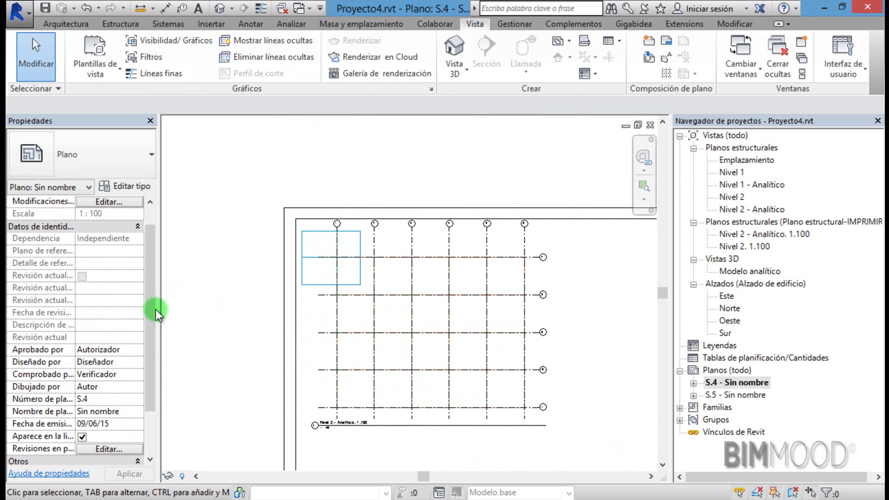
{"action": "left_click_drag", "start_coordinate": [153, 313], "coordinate": [147, 355]}
{"action": "left_click", "coordinate": [23, 437]}
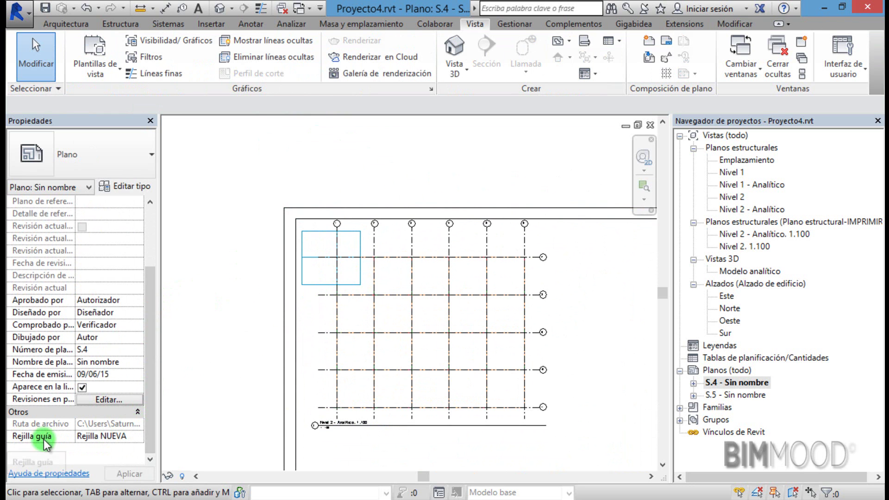
{"action": "left_click", "coordinate": [137, 437]}
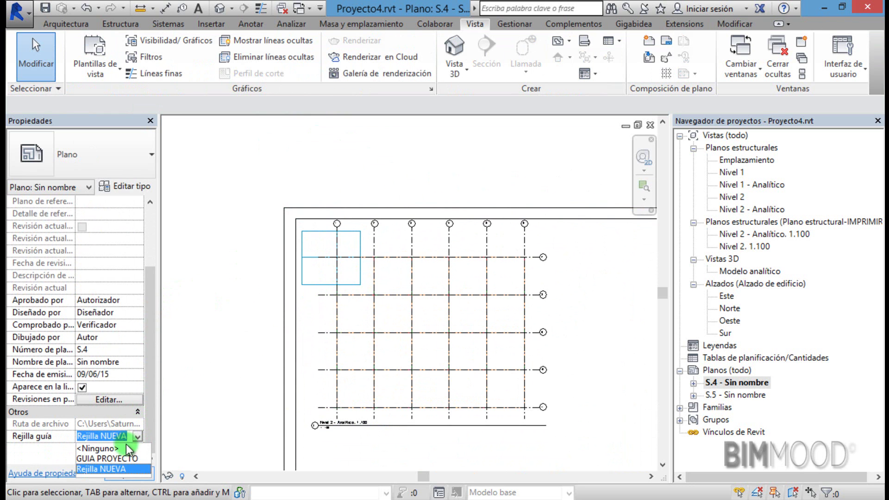
{"action": "left_click", "coordinate": [115, 448]}
{"action": "left_click", "coordinate": [467, 152]}
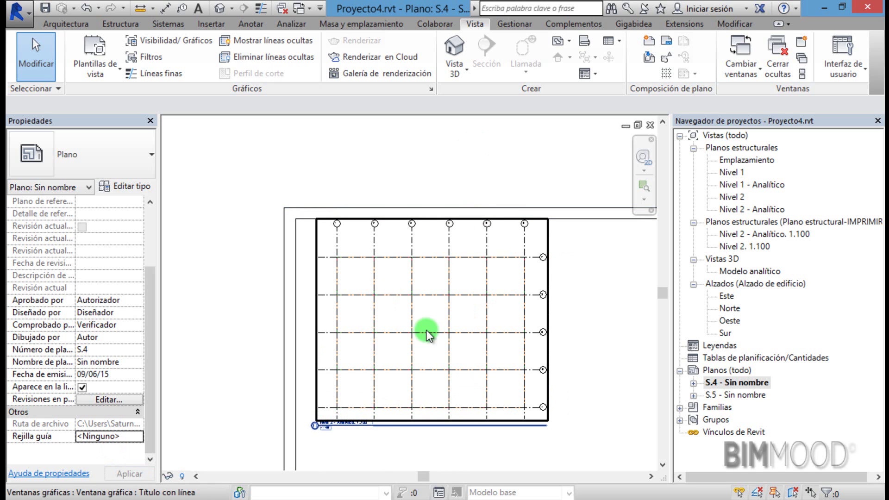
{"action": "scroll", "coordinate": [415, 305], "scroll_direction": "down", "scroll_amount": 2}
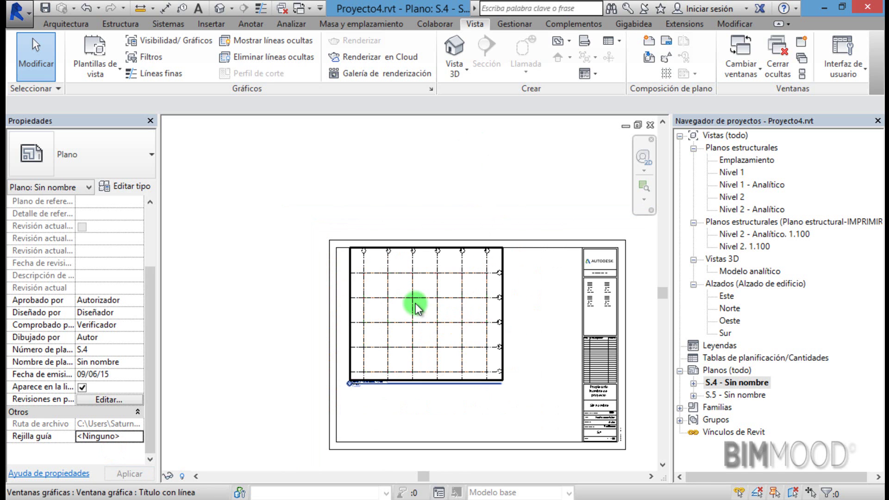
Open sheet S.5 and set its Rejilla guía property to Rejilla NUEVA
{"action": "double_click", "coordinate": [746, 396]}
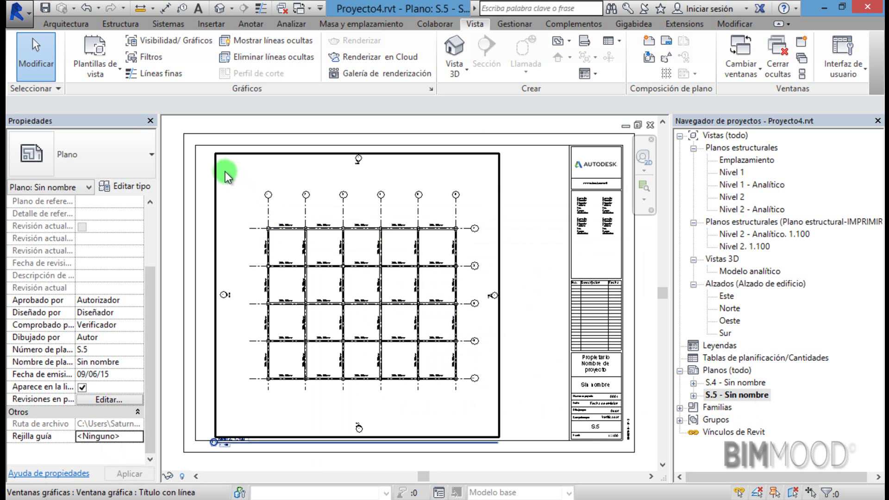
{"action": "scroll", "coordinate": [424, 266], "scroll_direction": "down", "scroll_amount": 2}
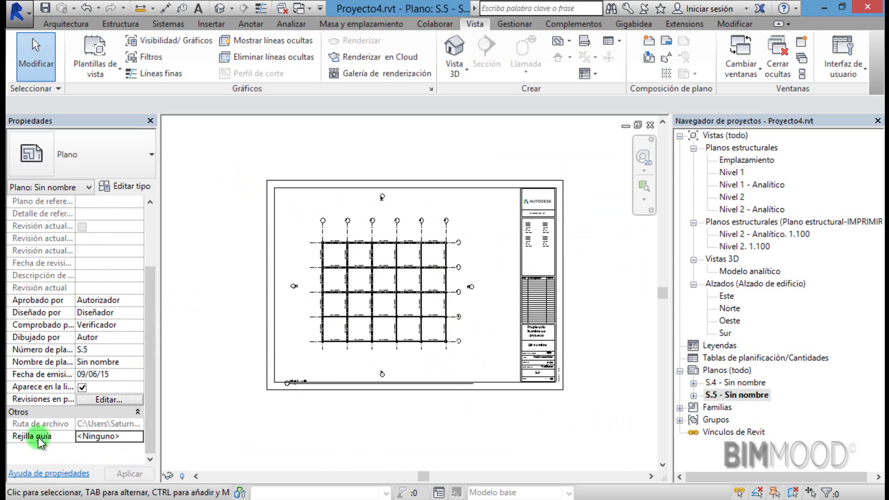
{"action": "left_click", "coordinate": [135, 438]}
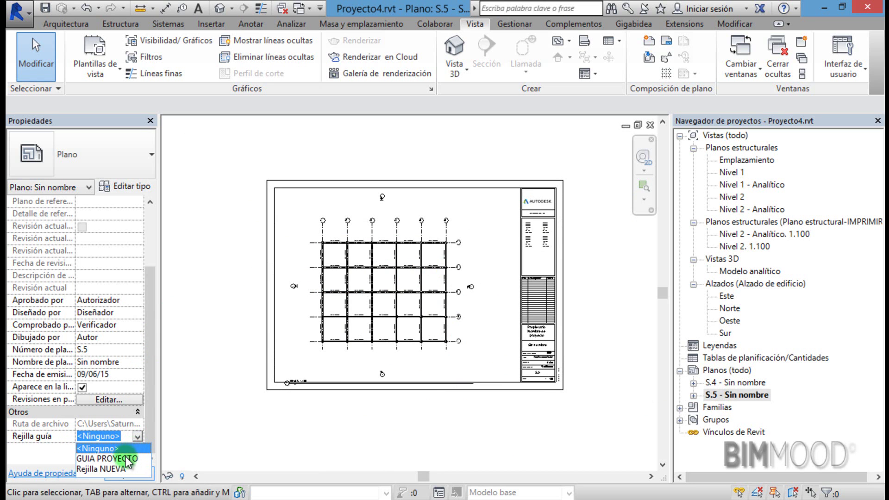
{"action": "left_click", "coordinate": [115, 468]}
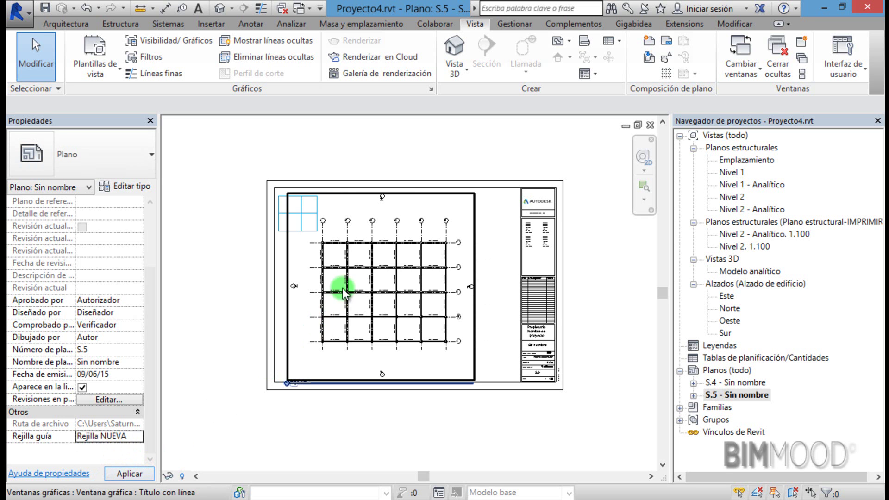
{"action": "scroll", "coordinate": [323, 212], "scroll_direction": "up", "scroll_amount": 2}
{"action": "scroll", "coordinate": [325, 248], "scroll_direction": "up", "scroll_amount": 2}
{"action": "scroll", "coordinate": [324, 273], "scroll_direction": "up", "scroll_amount": 2}
Move the S.5 plan viewport with MV so its corner grid intersection lands on the guide grid crossing
{"action": "left_click", "coordinate": [318, 288]}
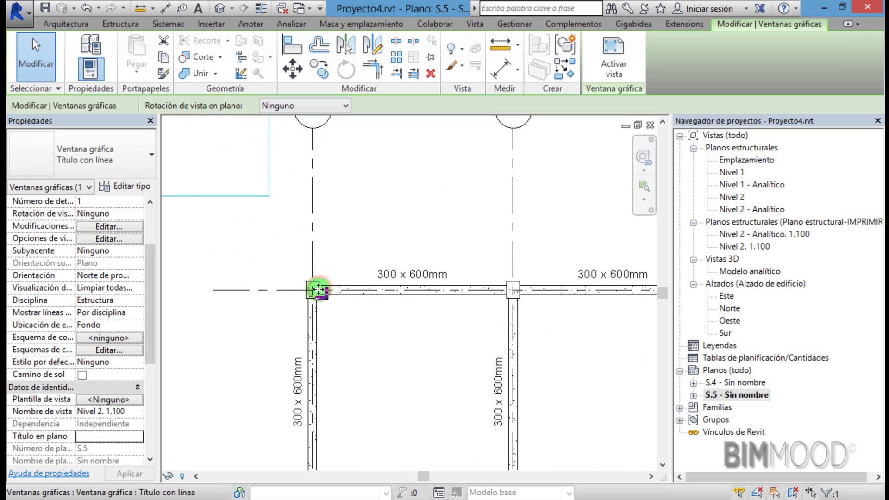
{"action": "scroll", "coordinate": [363, 223], "scroll_direction": "down", "scroll_amount": 2}
{"action": "scroll", "coordinate": [363, 229], "scroll_direction": "down", "scroll_amount": 2}
{"action": "scroll", "coordinate": [357, 241], "scroll_direction": "up", "scroll_amount": 2}
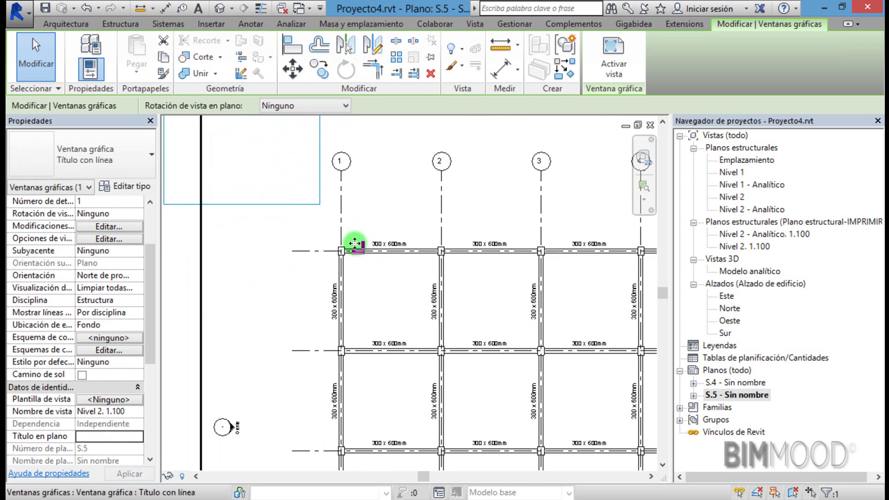
{"action": "scroll", "coordinate": [347, 246], "scroll_direction": "up", "scroll_amount": 1}
{"action": "key", "text": "m"}
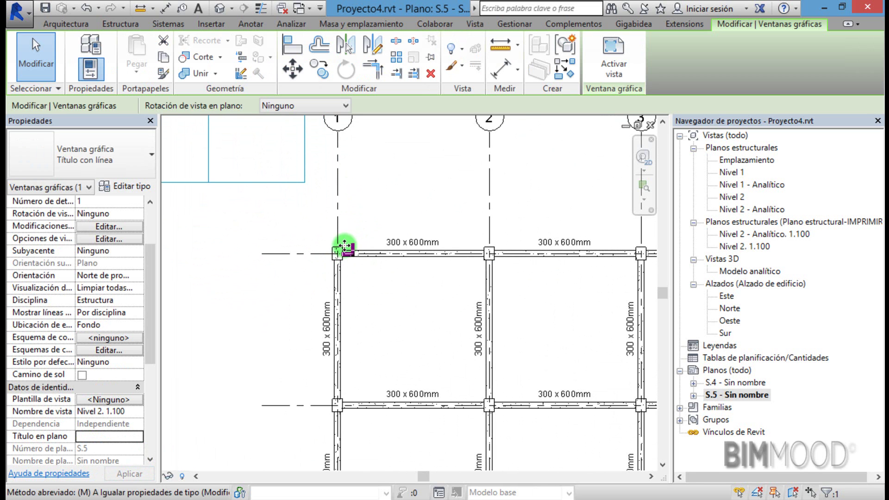
{"action": "key", "text": "v"}
{"action": "scroll", "coordinate": [338, 255], "scroll_direction": "up", "scroll_amount": 1}
{"action": "left_click", "coordinate": [337, 253]}
{"action": "scroll", "coordinate": [370, 266], "scroll_direction": "down", "scroll_amount": 1}
{"action": "scroll", "coordinate": [388, 274], "scroll_direction": "down", "scroll_amount": 2}
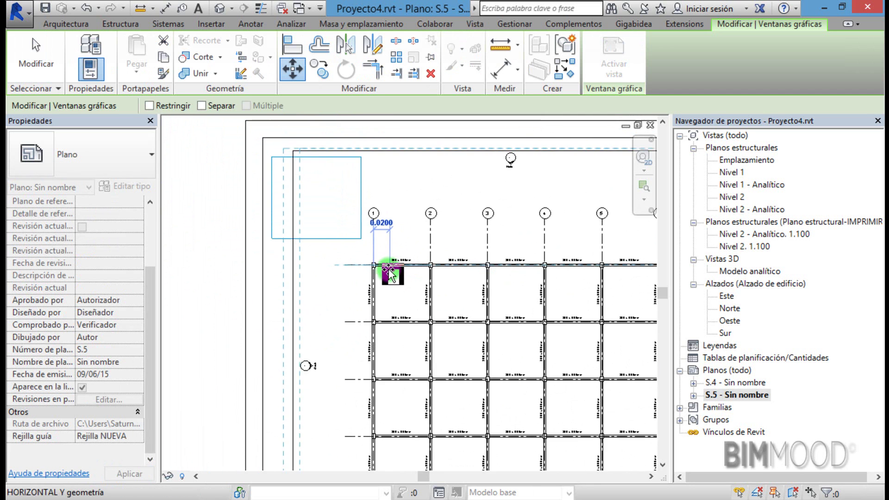
{"action": "scroll", "coordinate": [389, 273], "scroll_direction": "down", "scroll_amount": 1}
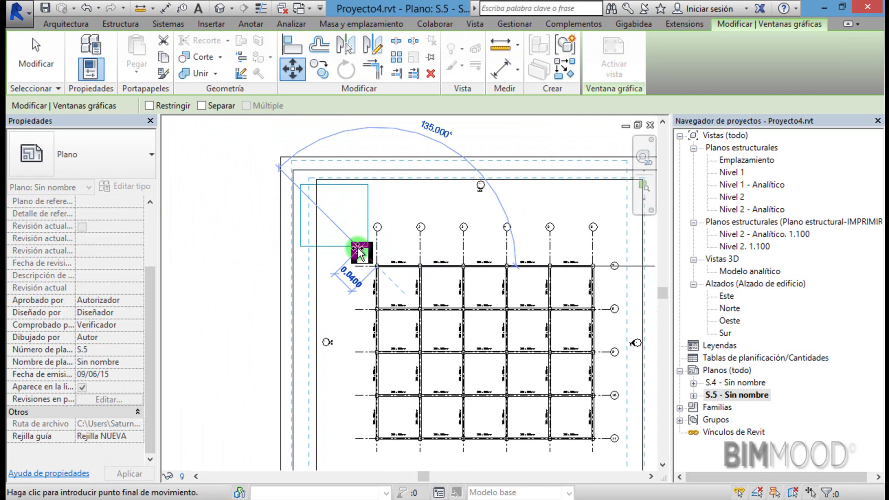
{"action": "left_click", "coordinate": [341, 216]}
{"action": "key", "text": "Escape"}
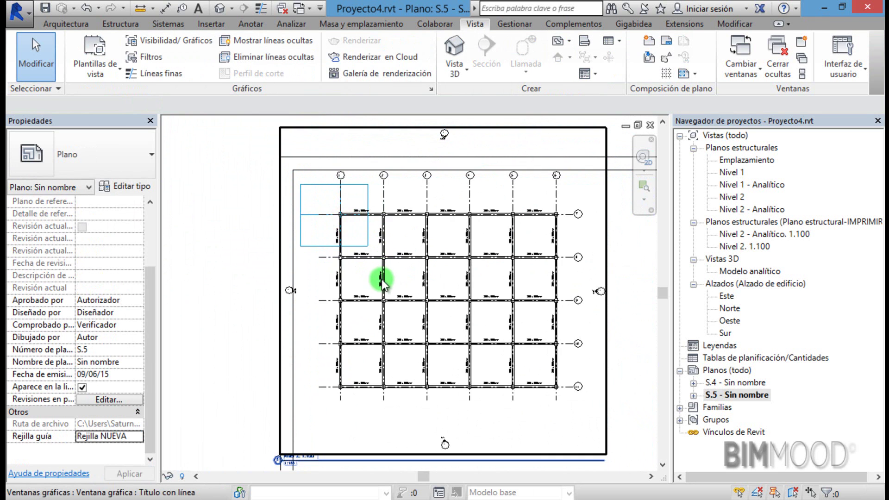
Set the sheet's Rejilla guía back to <Ninguno>
{"action": "scroll", "coordinate": [382, 284], "scroll_direction": "down", "scroll_amount": 1}
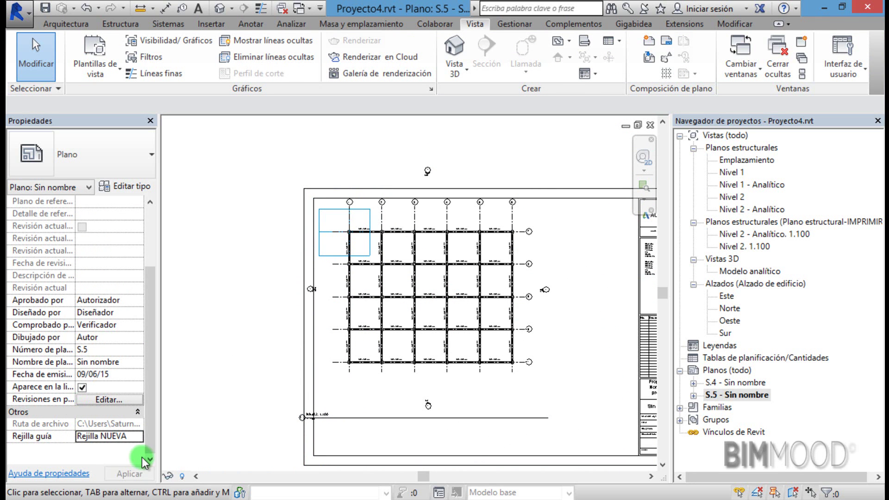
{"action": "left_click", "coordinate": [138, 438]}
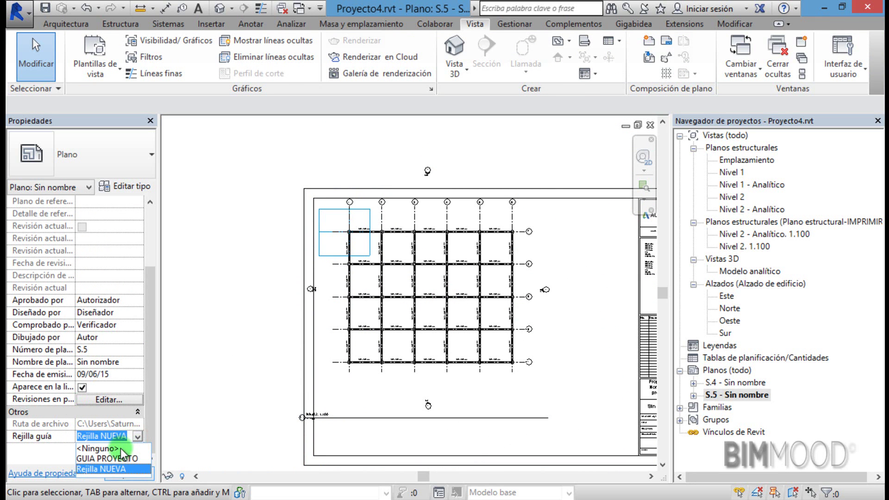
{"action": "left_click", "coordinate": [125, 450]}
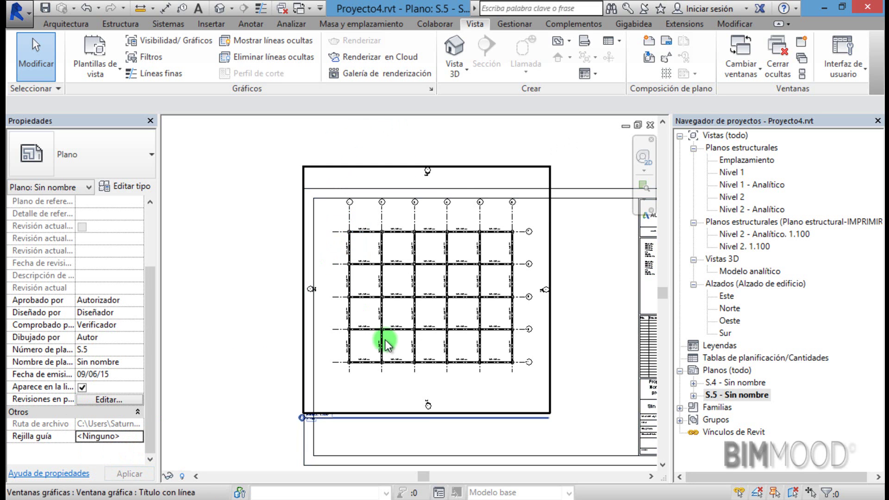
{"action": "scroll", "coordinate": [387, 341], "scroll_direction": "down", "scroll_amount": 1}
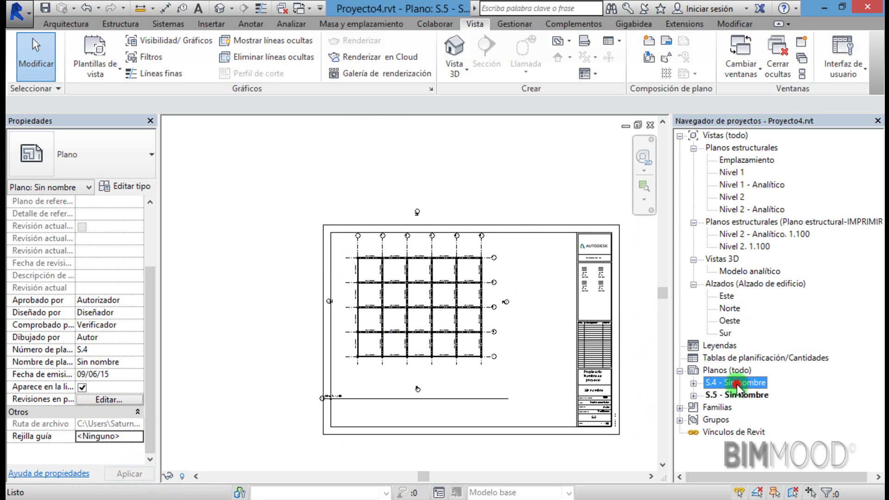
Switch to sheet S.4 and back to S.5, zooming in on the plan's title
{"action": "double_click", "coordinate": [737, 383]}
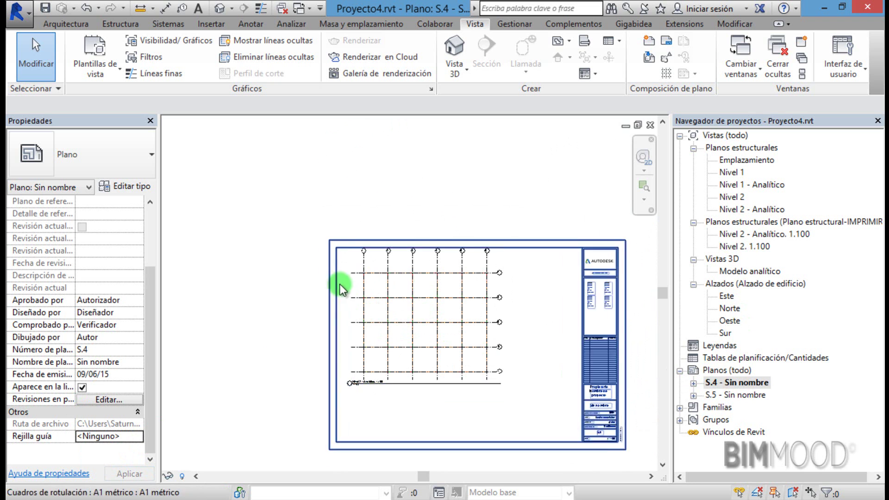
{"action": "double_click", "coordinate": [742, 395]}
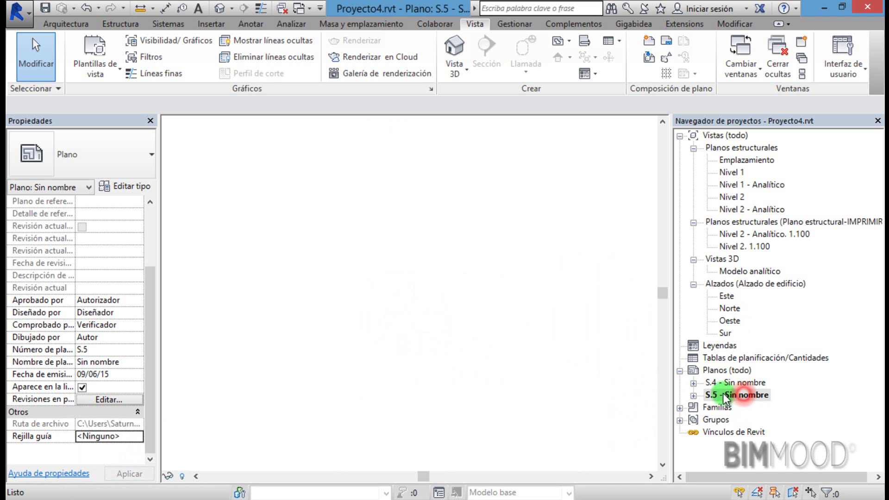
{"action": "scroll", "coordinate": [380, 405], "scroll_direction": "up", "scroll_amount": 2}
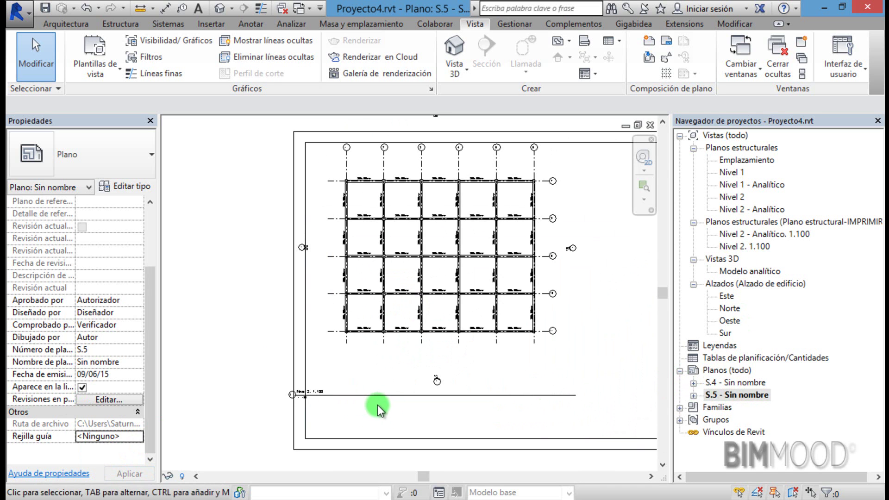
{"action": "scroll", "coordinate": [335, 405], "scroll_direction": "up", "scroll_amount": 2}
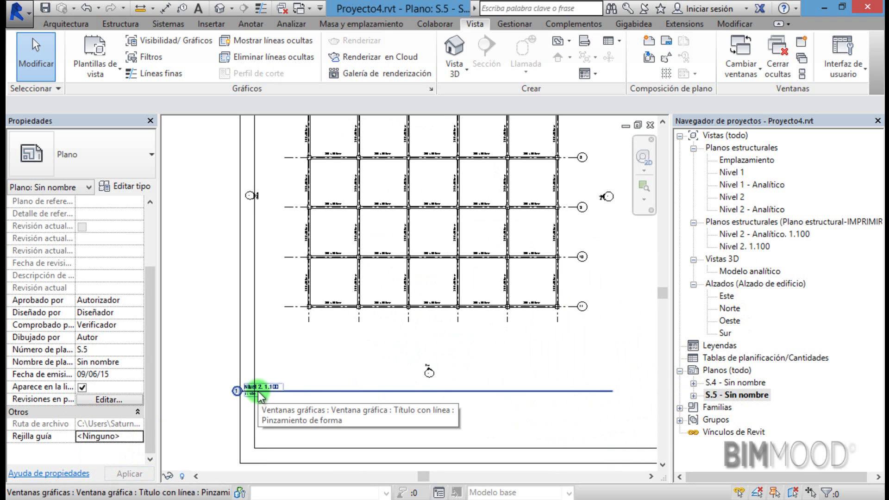
{"action": "scroll", "coordinate": [258, 390], "scroll_direction": "up", "scroll_amount": 1}
{"action": "scroll", "coordinate": [258, 390], "scroll_direction": "up", "scroll_amount": 1}
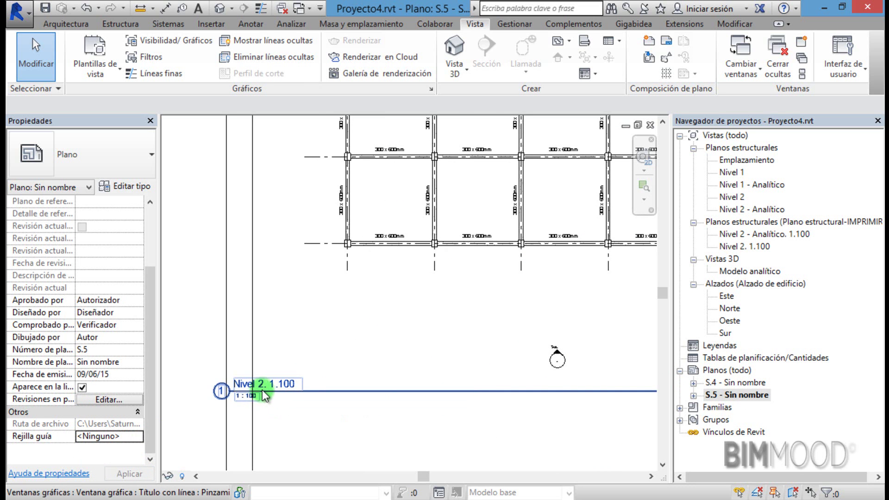
{"action": "scroll", "coordinate": [262, 390], "scroll_direction": "down", "scroll_amount": 1}
{"action": "scroll", "coordinate": [263, 392], "scroll_direction": "down", "scroll_amount": 1}
Drag the 'Nivel 2. 1.100' viewport title upward to sit just beneath the grid
{"action": "left_click", "coordinate": [287, 390]}
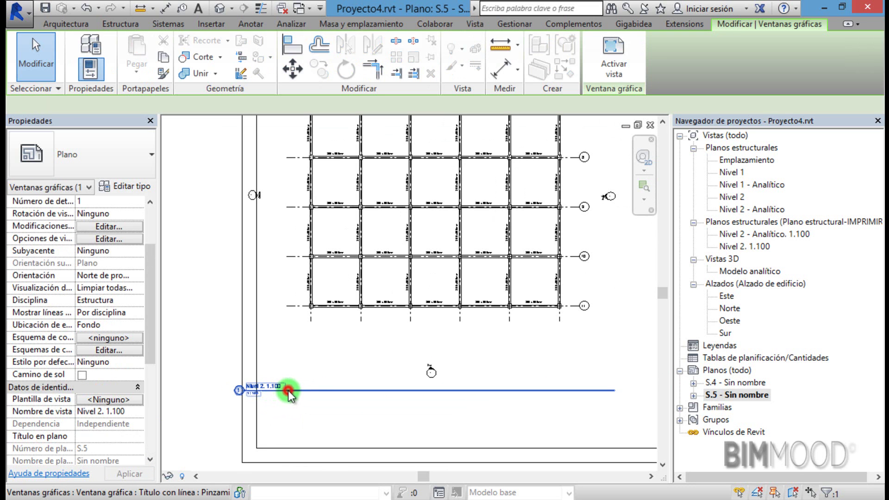
{"action": "scroll", "coordinate": [291, 390], "scroll_direction": "down", "scroll_amount": 1}
{"action": "left_click_drag", "start_coordinate": [290, 390], "coordinate": [338, 358]}
{"action": "left_click", "coordinate": [309, 401]}
Change the S.5 plan viewport to the 'Ventana gráfica : Sin título' type
{"action": "scroll", "coordinate": [310, 368], "scroll_direction": "up", "scroll_amount": 2}
{"action": "scroll", "coordinate": [314, 363], "scroll_direction": "up", "scroll_amount": 1}
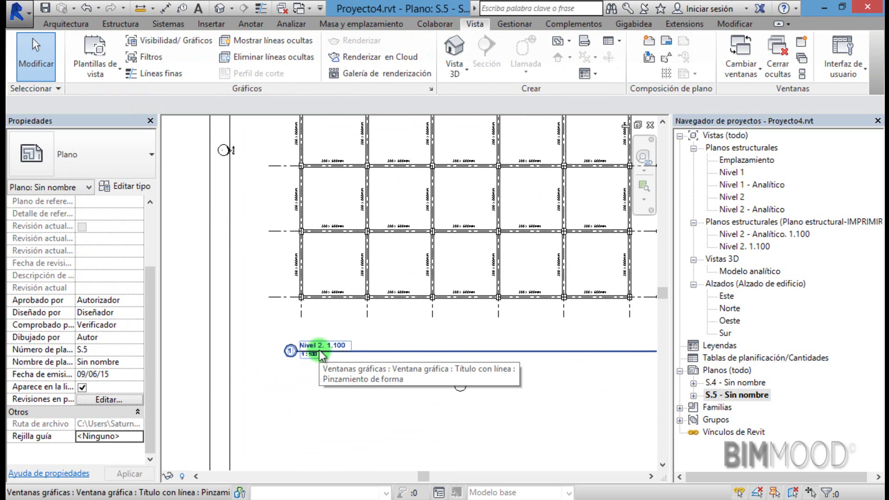
{"action": "left_click", "coordinate": [321, 354]}
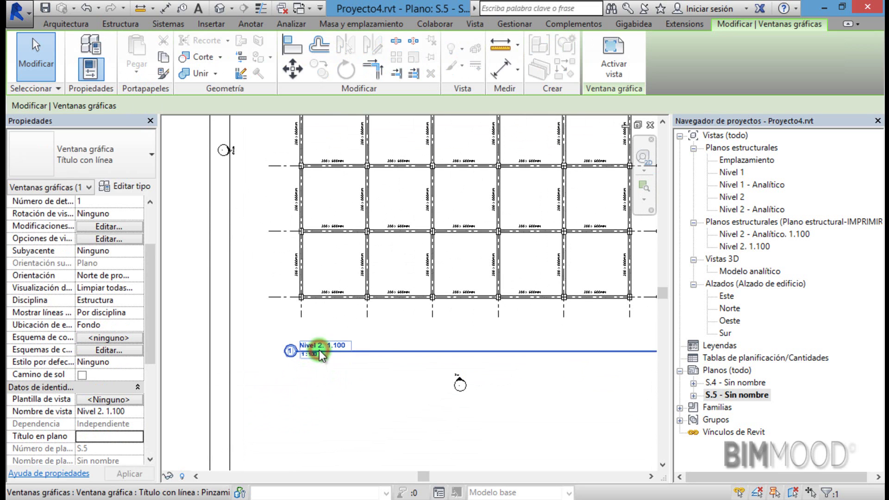
{"action": "left_click", "coordinate": [121, 162]}
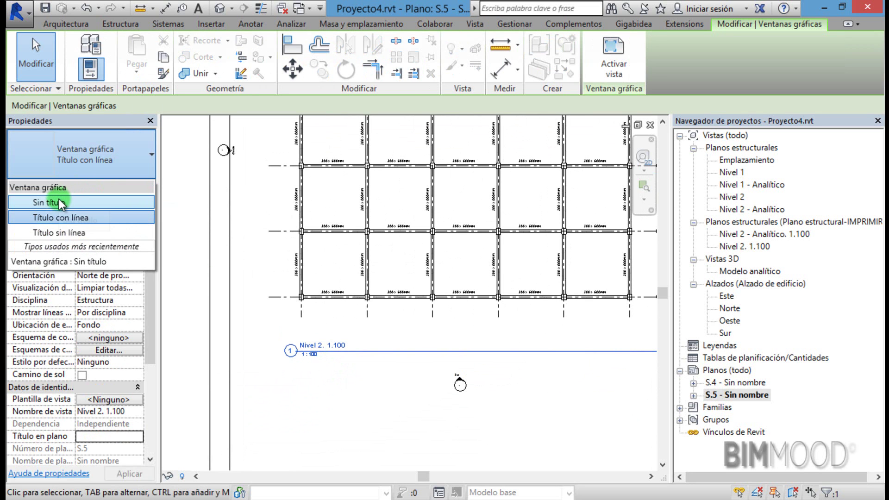
{"action": "left_click", "coordinate": [59, 200]}
{"action": "scroll", "coordinate": [351, 434], "scroll_direction": "down", "scroll_amount": 3}
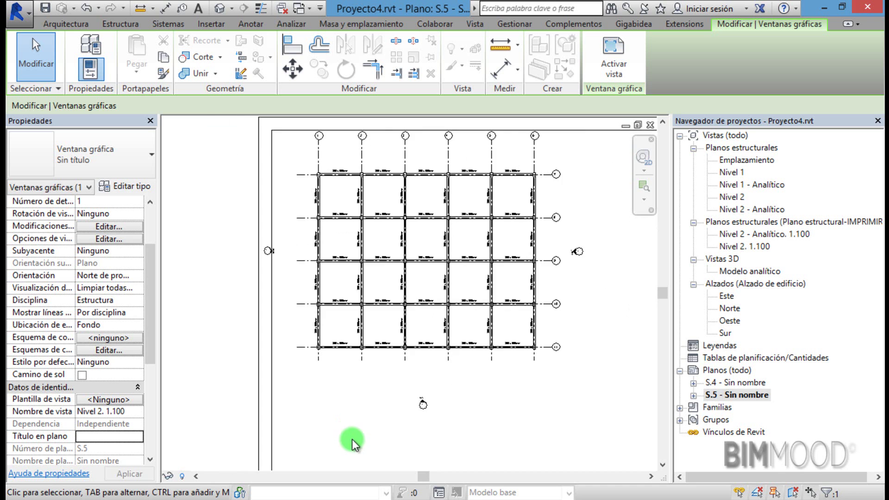
{"action": "scroll", "coordinate": [352, 440], "scroll_direction": "down", "scroll_amount": 1}
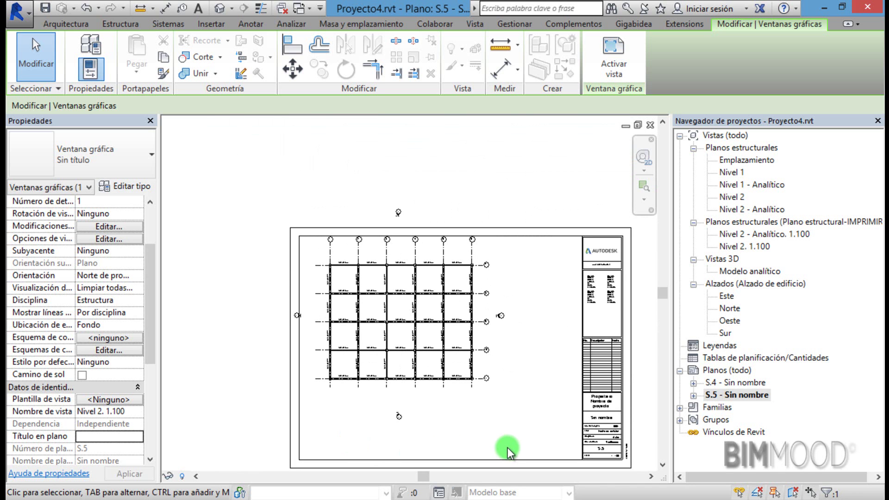
{"action": "left_click", "coordinate": [507, 446]}
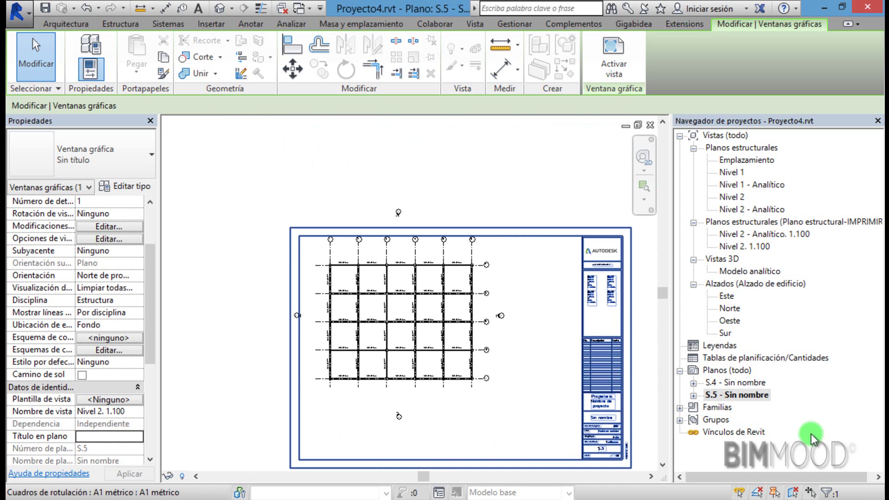
On sheet S.4, give the plan viewport the 'Sin título' viewport type
{"action": "double_click", "coordinate": [745, 383]}
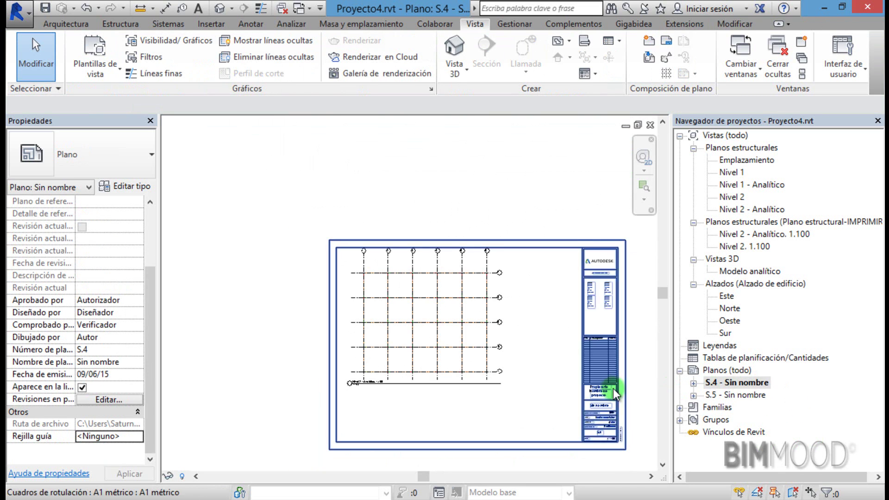
{"action": "scroll", "coordinate": [421, 387], "scroll_direction": "up", "scroll_amount": 2}
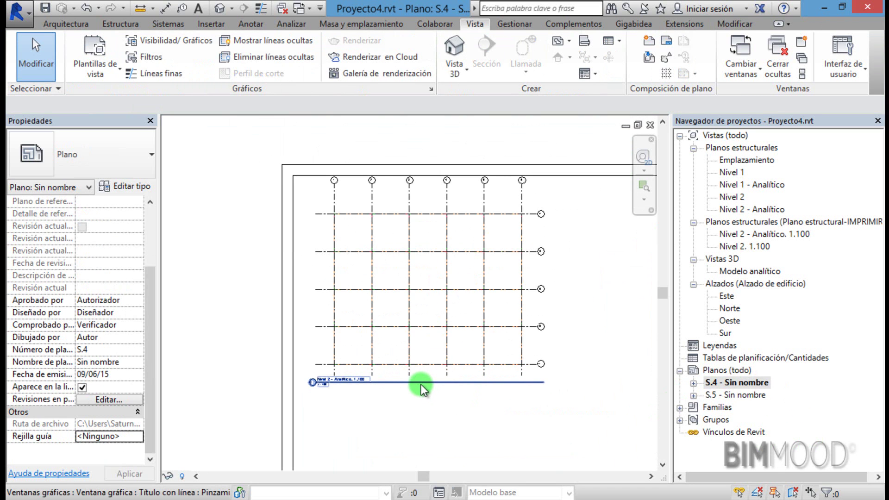
{"action": "left_click", "coordinate": [421, 384]}
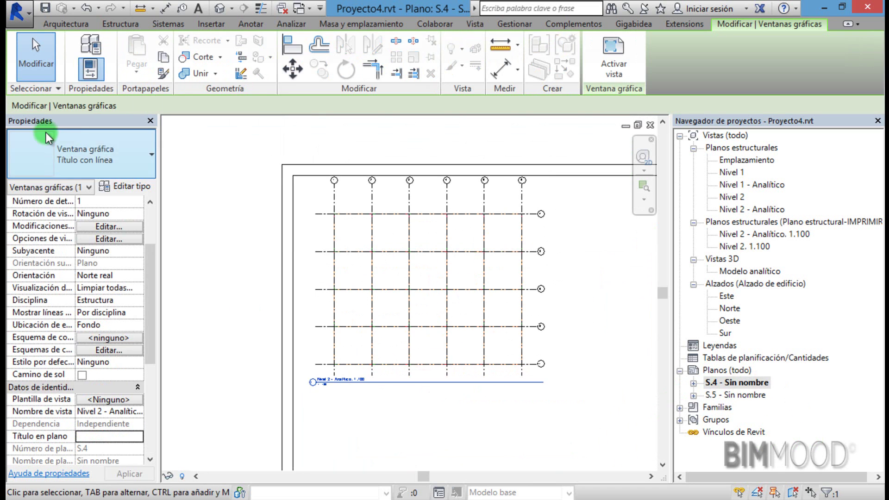
{"action": "left_click", "coordinate": [88, 146]}
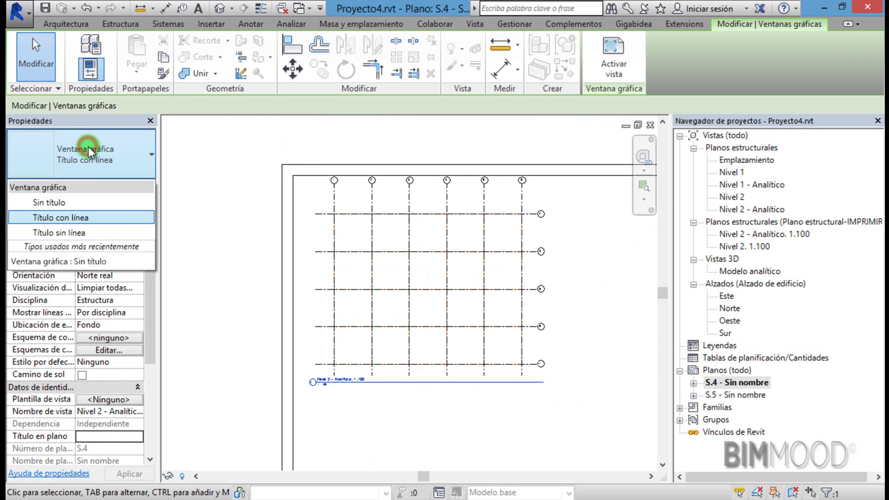
{"action": "left_click", "coordinate": [69, 198]}
{"action": "left_click", "coordinate": [493, 445]}
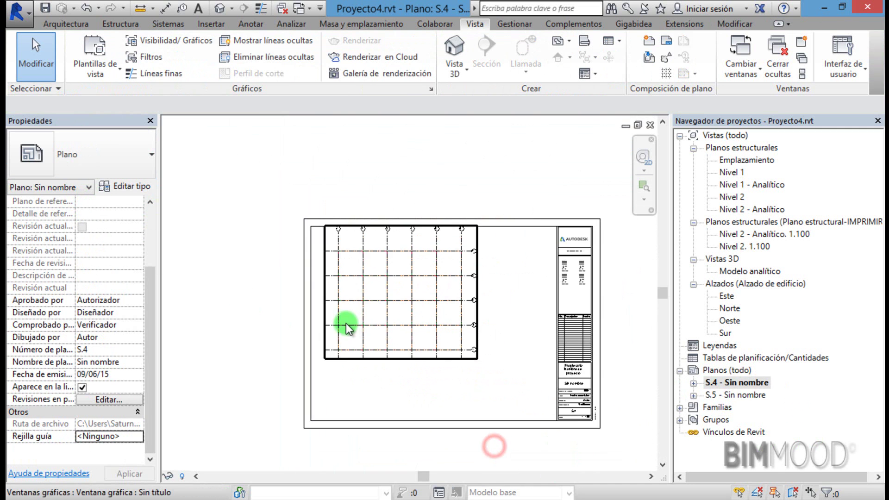
{"action": "scroll", "coordinate": [346, 323], "scroll_direction": "down", "scroll_amount": 3}
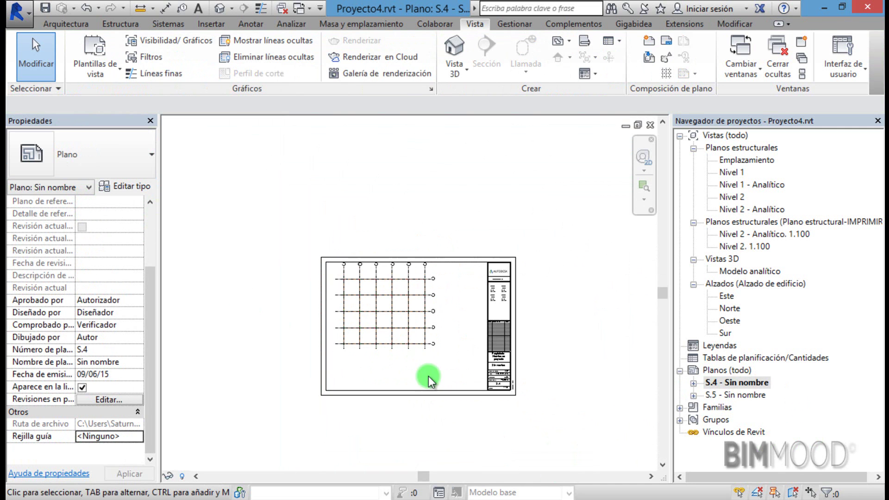
Open sheet S.5 and zoom around its structural grid plan
{"action": "double_click", "coordinate": [738, 395]}
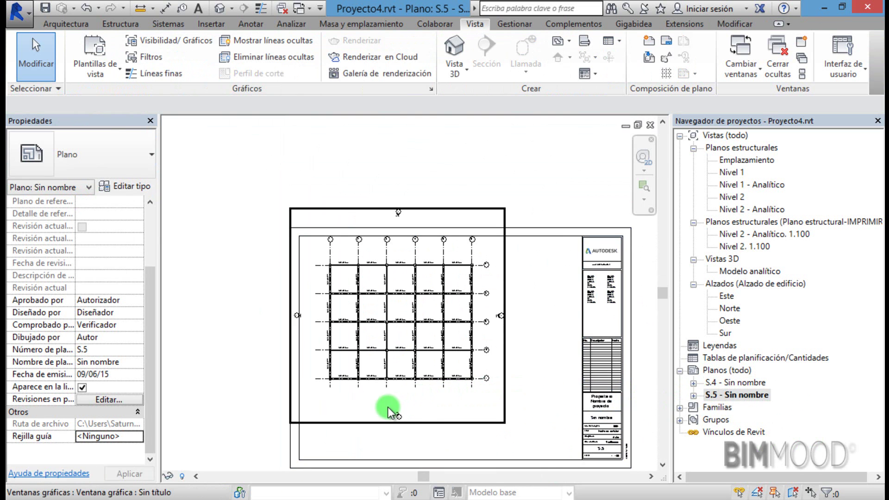
{"action": "scroll", "coordinate": [399, 416], "scroll_direction": "up", "scroll_amount": 2}
{"action": "scroll", "coordinate": [402, 418], "scroll_direction": "up", "scroll_amount": 2}
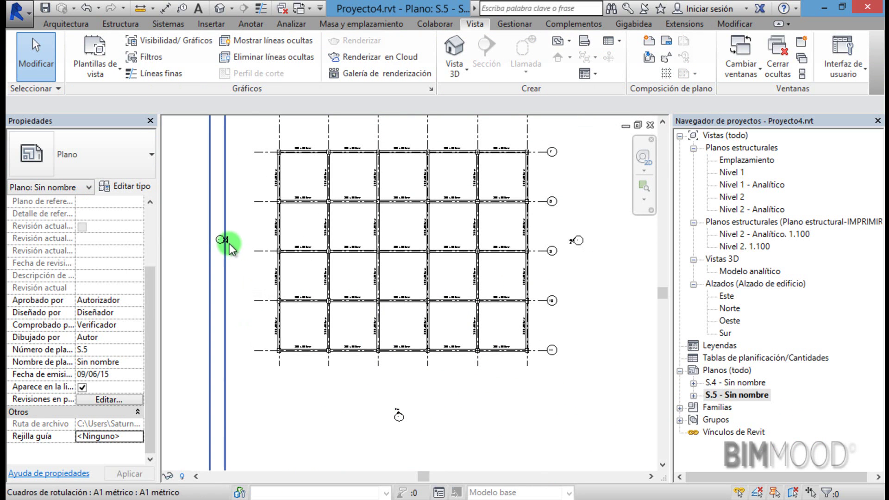
{"action": "scroll", "coordinate": [263, 340], "scroll_direction": "down", "scroll_amount": 2}
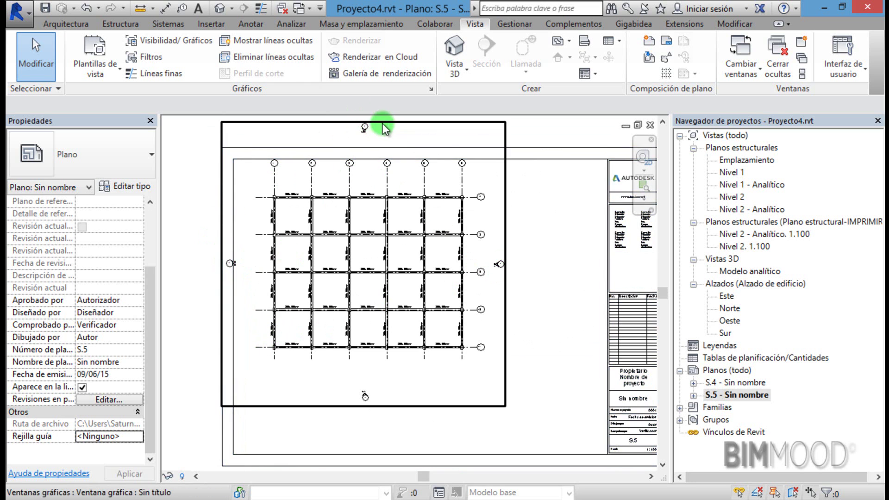
{"action": "scroll", "coordinate": [501, 375], "scroll_direction": "down", "scroll_amount": 2}
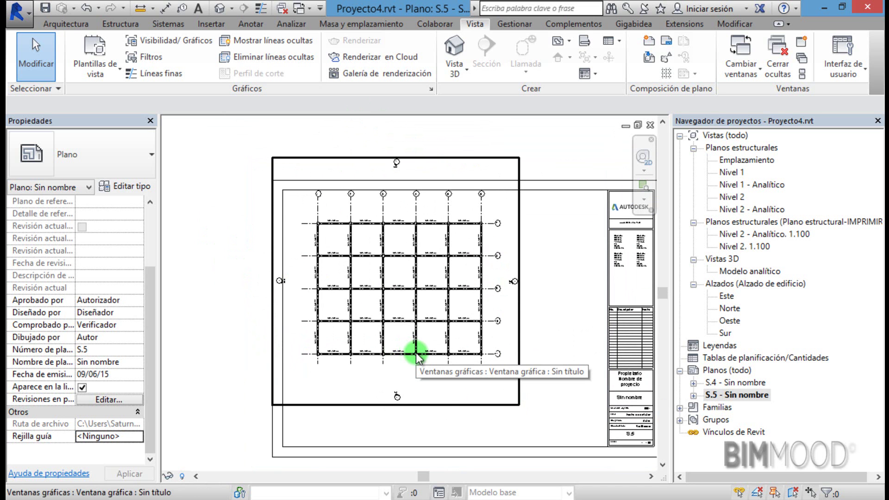
Activate and then deactivate the plan view, and select the S.5 plan viewport
{"action": "double_click", "coordinate": [416, 356]}
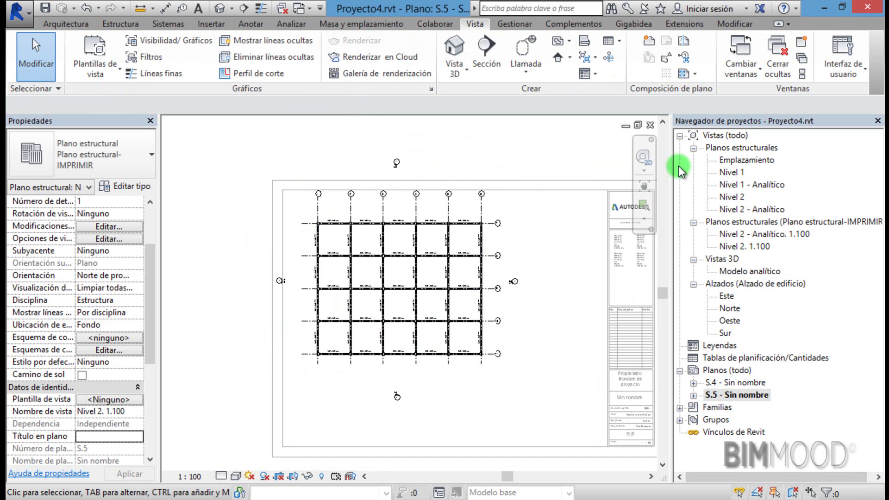
{"action": "double_click", "coordinate": [511, 150]}
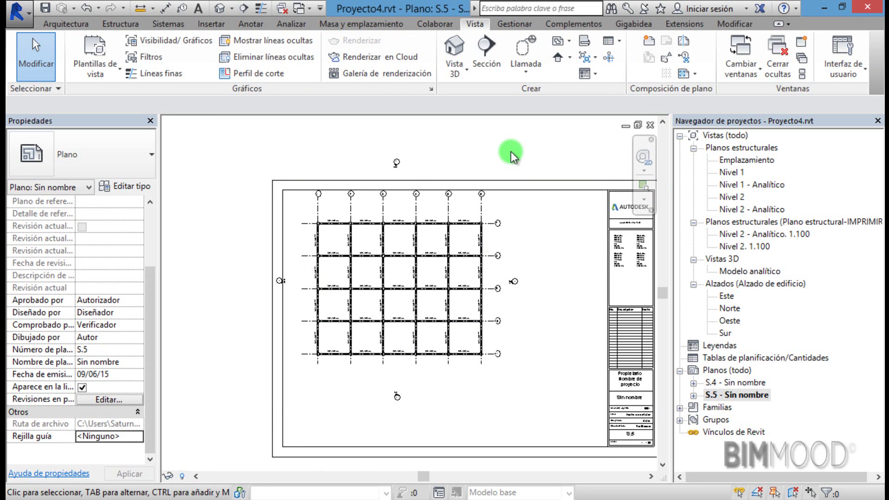
{"action": "left_click", "coordinate": [518, 248]}
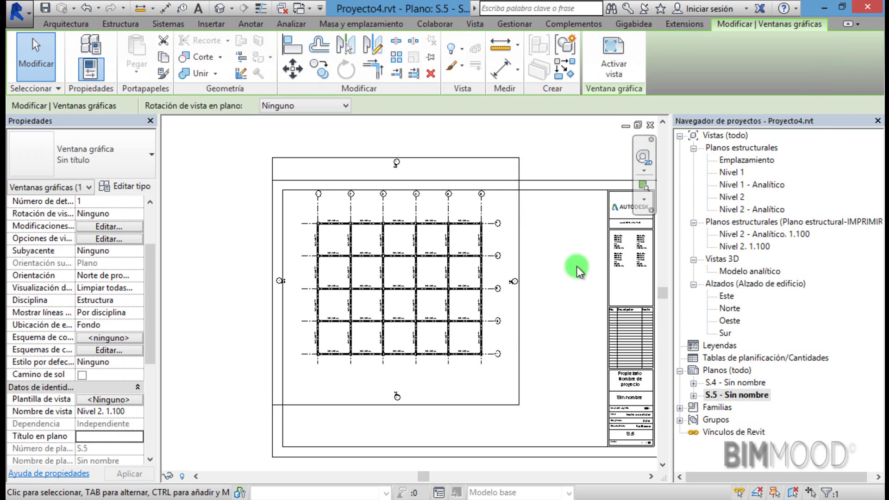
{"action": "left_click", "coordinate": [464, 316]}
Activate the 'Nivel 2. 1.100' viewport via the right-click Activar vista option
{"action": "right_click", "coordinate": [464, 316]}
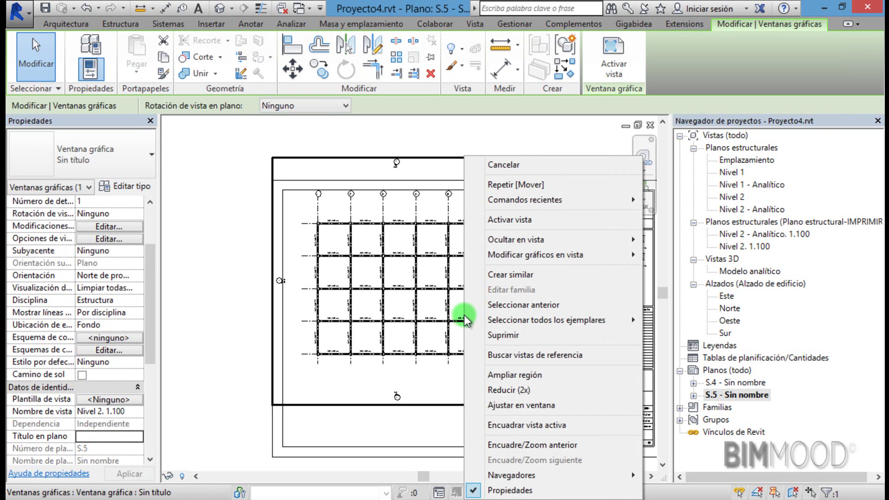
{"action": "left_click", "coordinate": [513, 220]}
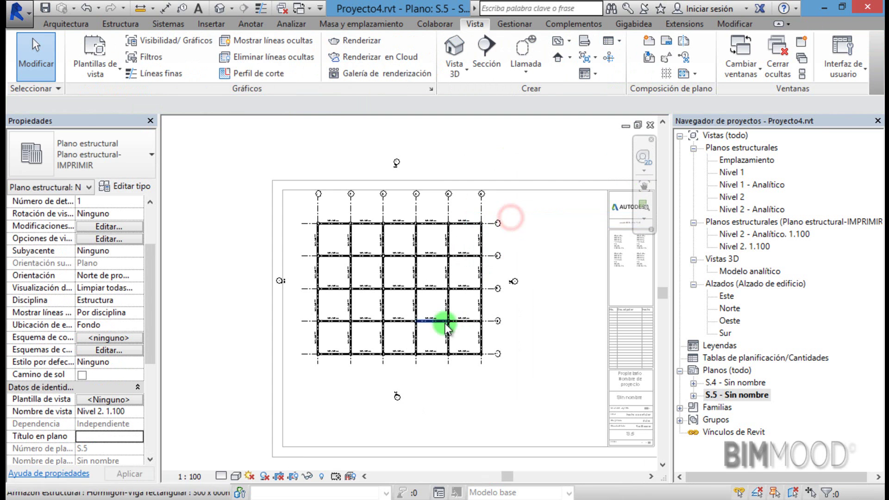
{"action": "scroll", "coordinate": [352, 364], "scroll_direction": "up", "scroll_amount": 2}
{"action": "scroll", "coordinate": [350, 362], "scroll_direction": "up", "scroll_amount": 2}
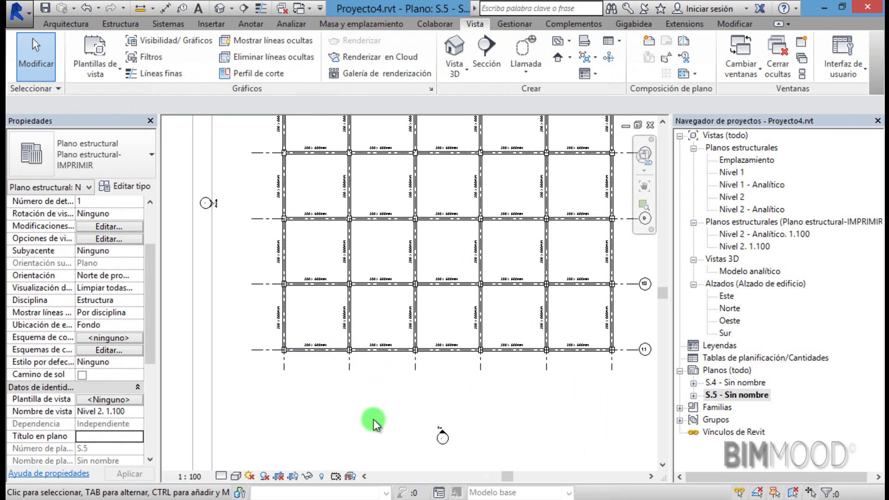
{"action": "scroll", "coordinate": [295, 329], "scroll_direction": "up", "scroll_amount": 2}
{"action": "scroll", "coordinate": [294, 328], "scroll_direction": "up", "scroll_amount": 1}
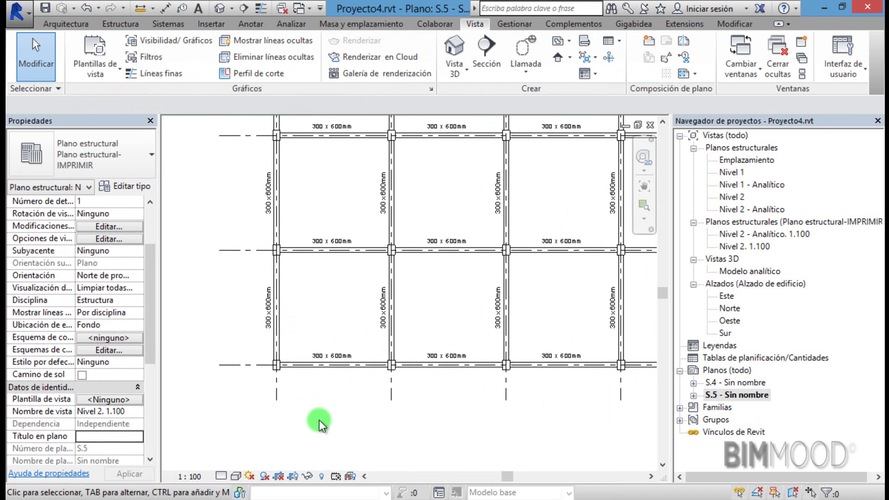
{"action": "scroll", "coordinate": [326, 410], "scroll_direction": "down", "scroll_amount": 1}
{"action": "scroll", "coordinate": [296, 428], "scroll_direction": "down", "scroll_amount": 1}
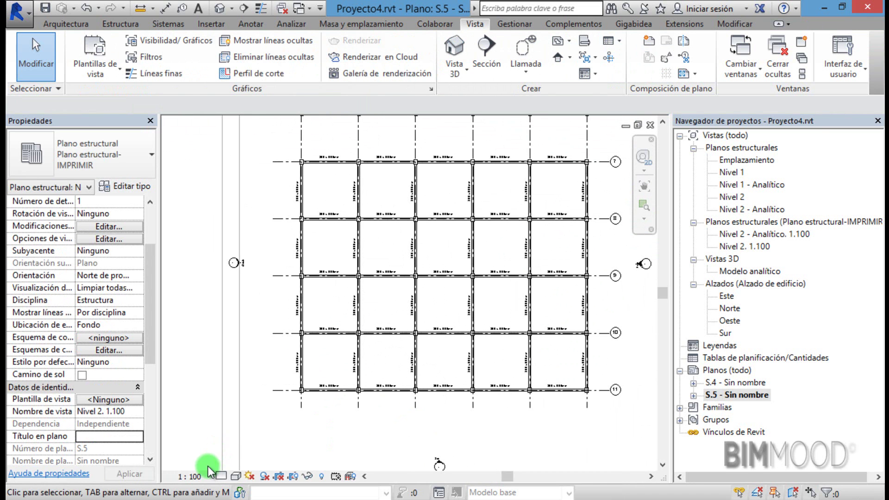
Change the plan scale to 1:200, then set it back to 1:100
{"action": "left_click", "coordinate": [199, 474]}
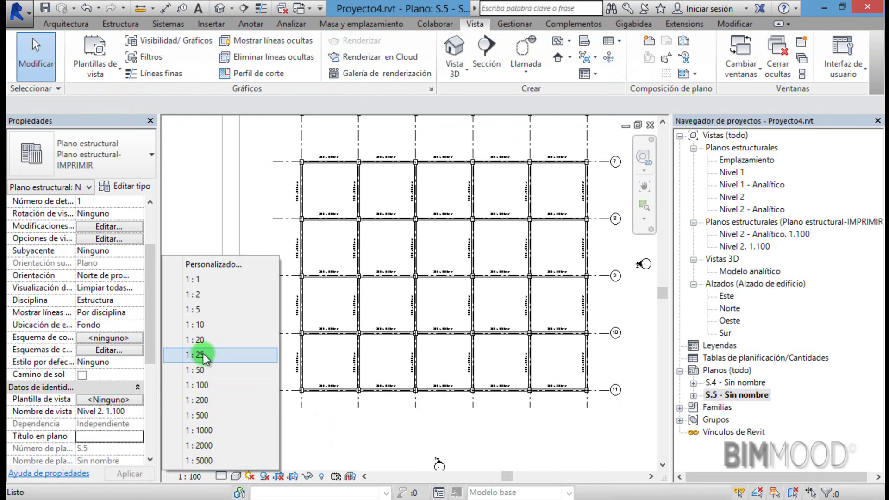
{"action": "left_click", "coordinate": [197, 400]}
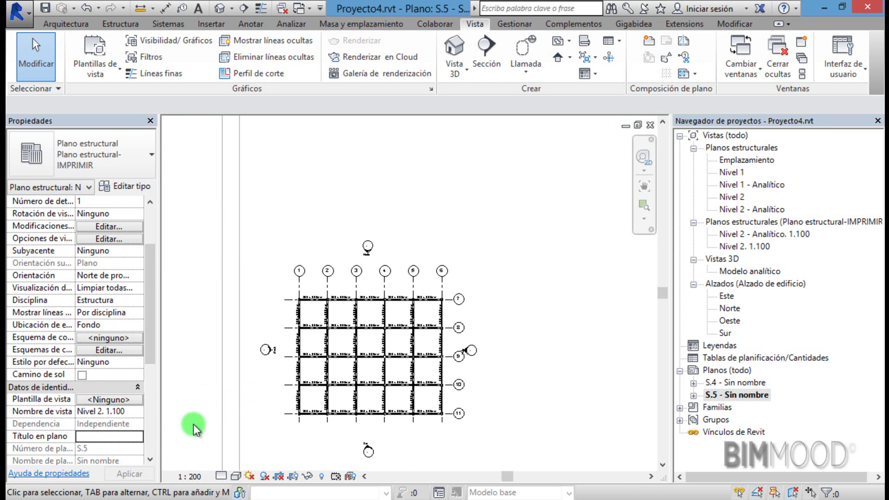
{"action": "left_click", "coordinate": [198, 477]}
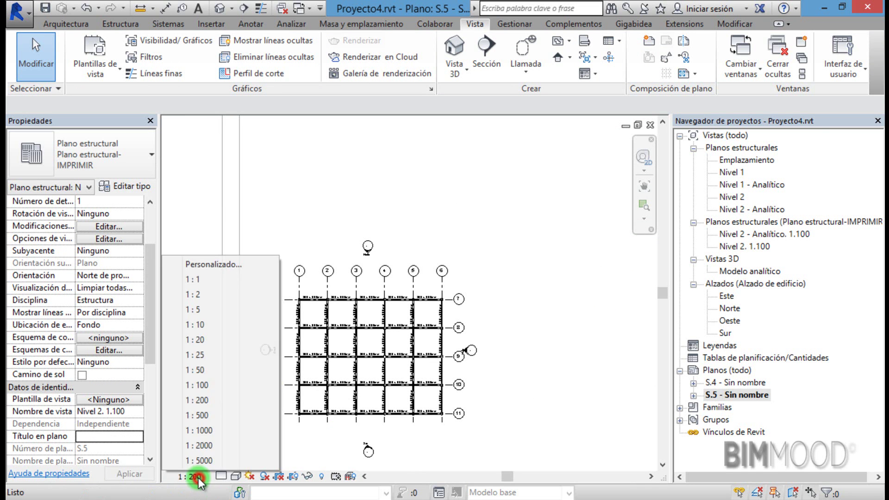
{"action": "left_click", "coordinate": [200, 386]}
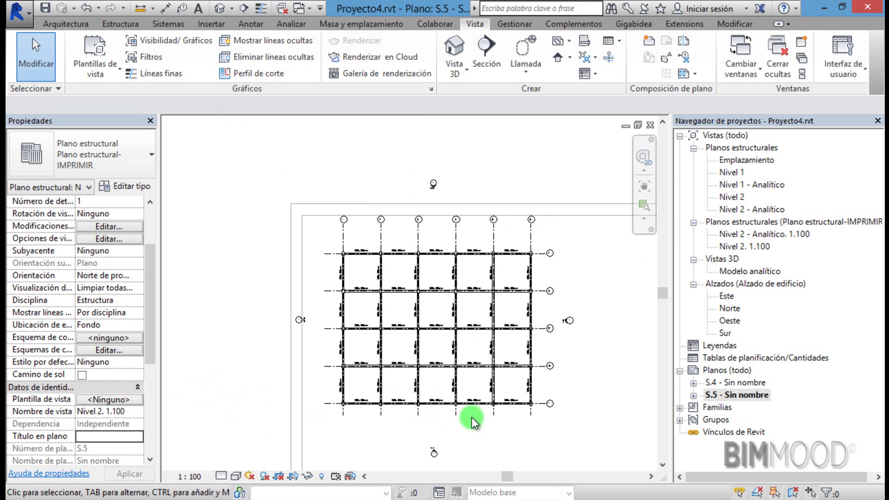
{"action": "scroll", "coordinate": [435, 463], "scroll_direction": "up", "scroll_amount": 1}
{"action": "scroll", "coordinate": [435, 458], "scroll_direction": "up", "scroll_amount": 1}
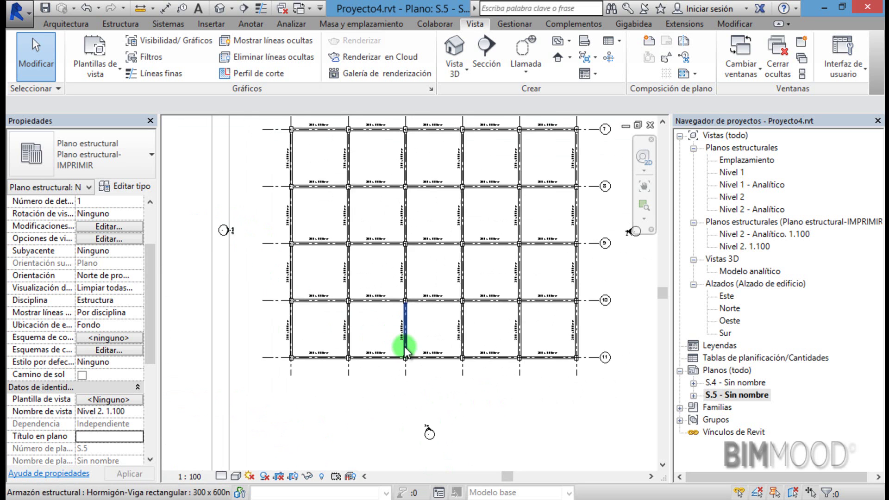
{"action": "scroll", "coordinate": [404, 349], "scroll_direction": "down", "scroll_amount": 2}
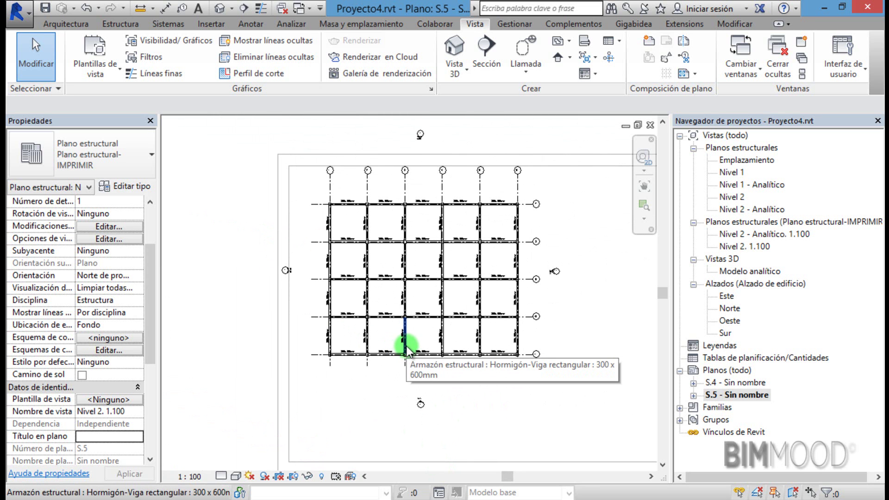
Hide the Alzados annotation category in the plan's Visibility/Graphics (VG) overrides
{"action": "key", "text": "v"}
{"action": "key", "text": "g"}
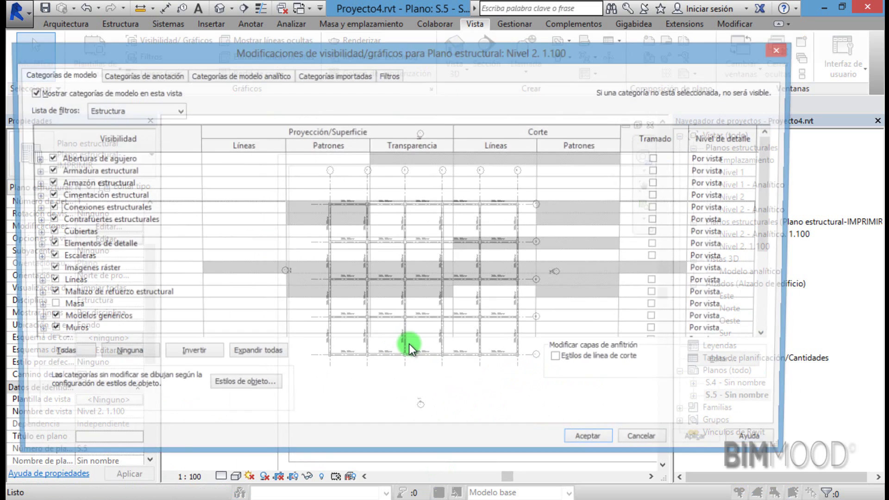
{"action": "left_click", "coordinate": [147, 77]}
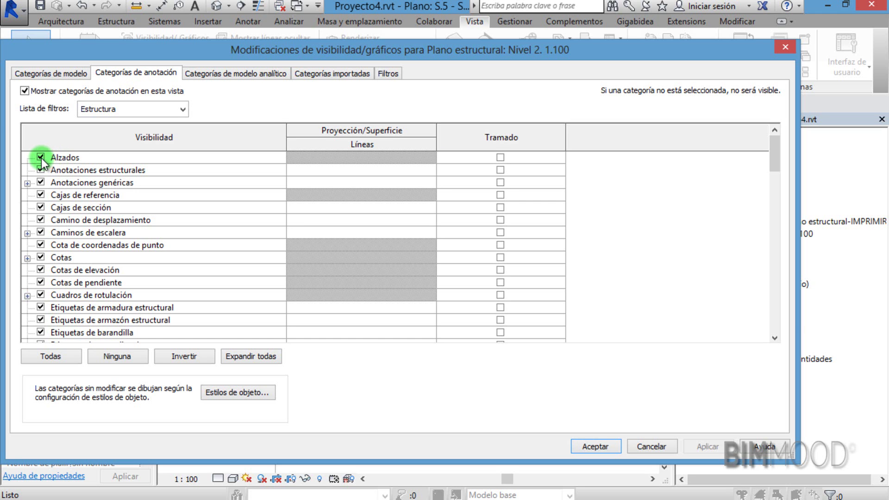
{"action": "left_click", "coordinate": [41, 157]}
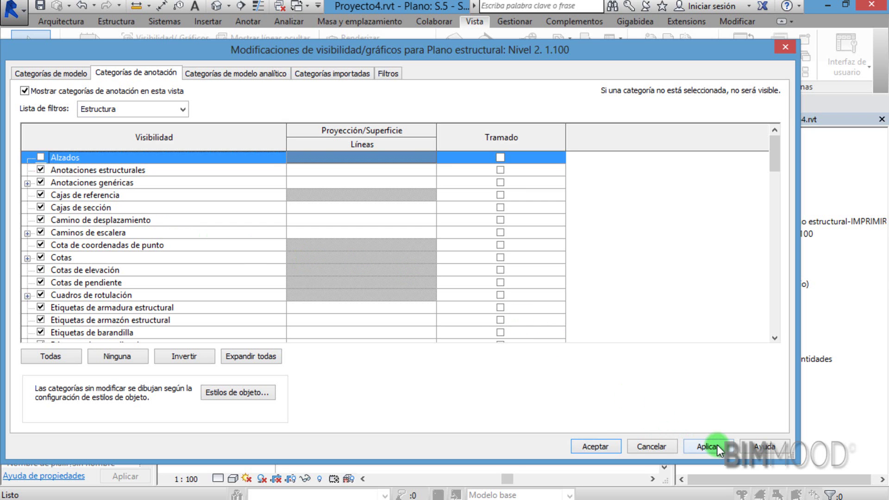
{"action": "left_click", "coordinate": [597, 443]}
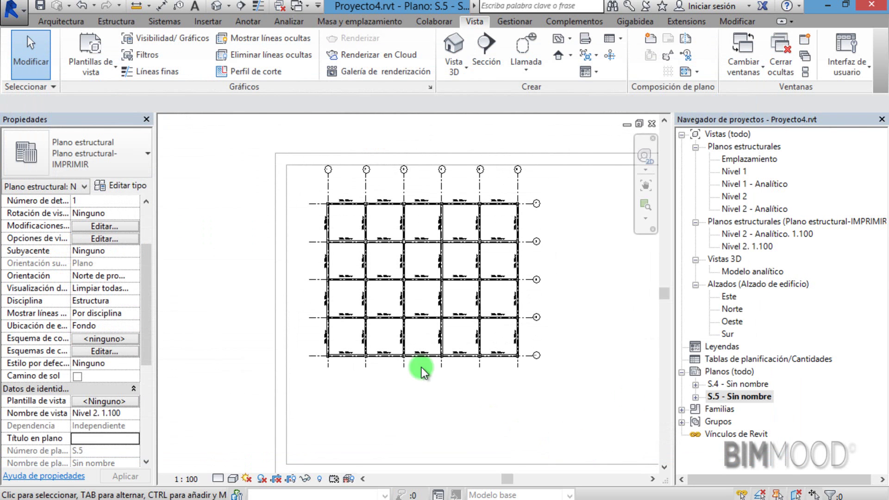
Deactivate the S.5 viewport and open sheet S.4 - Sin nombre, zooming in on its plan
{"action": "scroll", "coordinate": [367, 241], "scroll_direction": "up", "scroll_amount": 1}
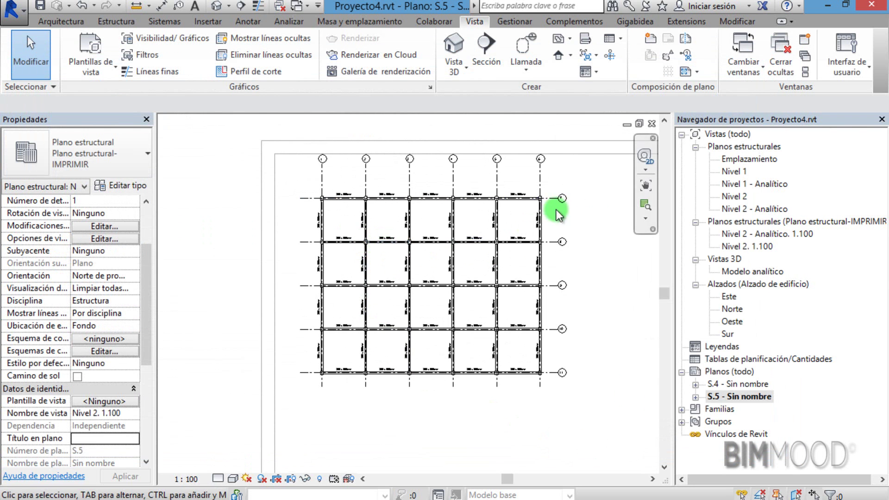
{"action": "scroll", "coordinate": [343, 354], "scroll_direction": "down", "scroll_amount": 2}
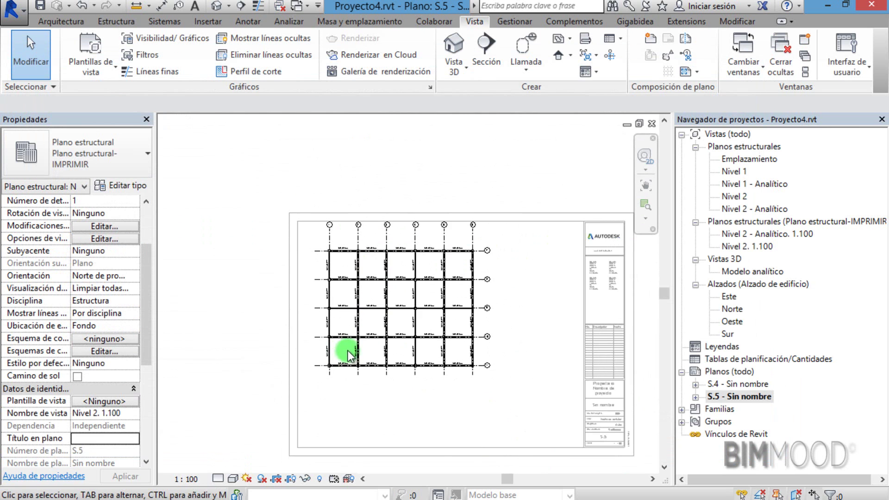
{"action": "left_click", "coordinate": [471, 179]}
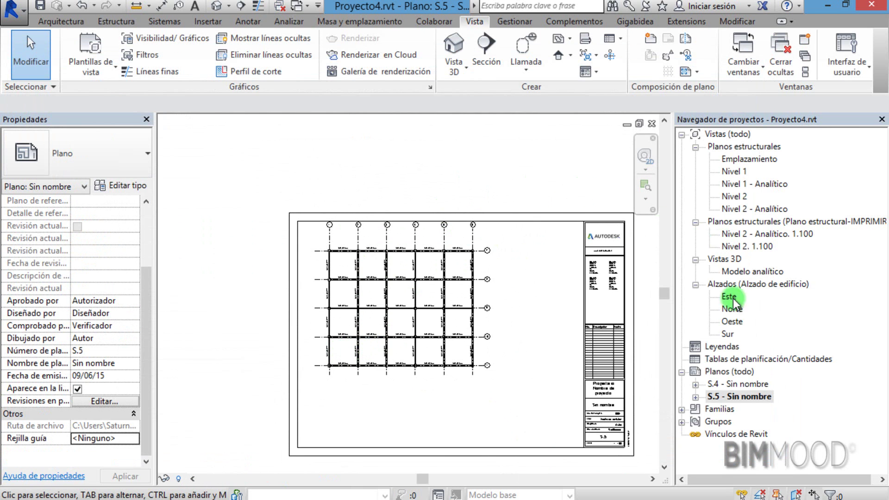
{"action": "double_click", "coordinate": [743, 384]}
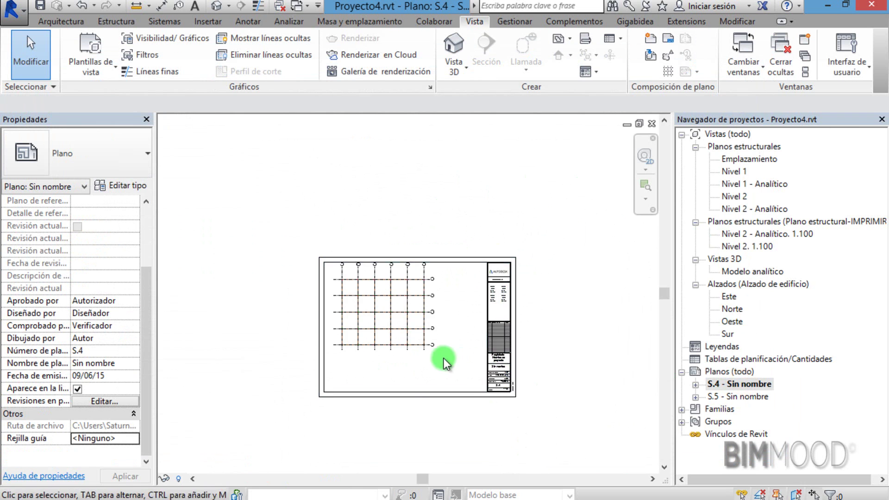
{"action": "scroll", "coordinate": [403, 335], "scroll_direction": "up", "scroll_amount": 2}
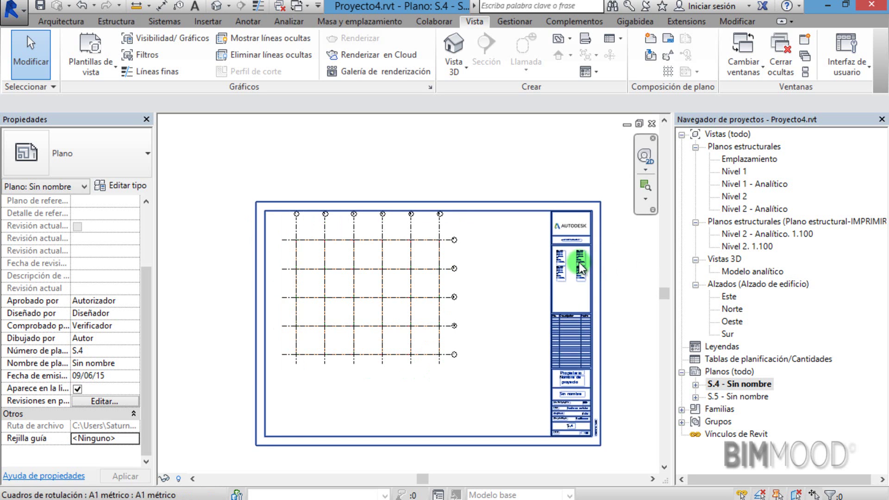
{"action": "scroll", "coordinate": [375, 306], "scroll_direction": "up", "scroll_amount": 2}
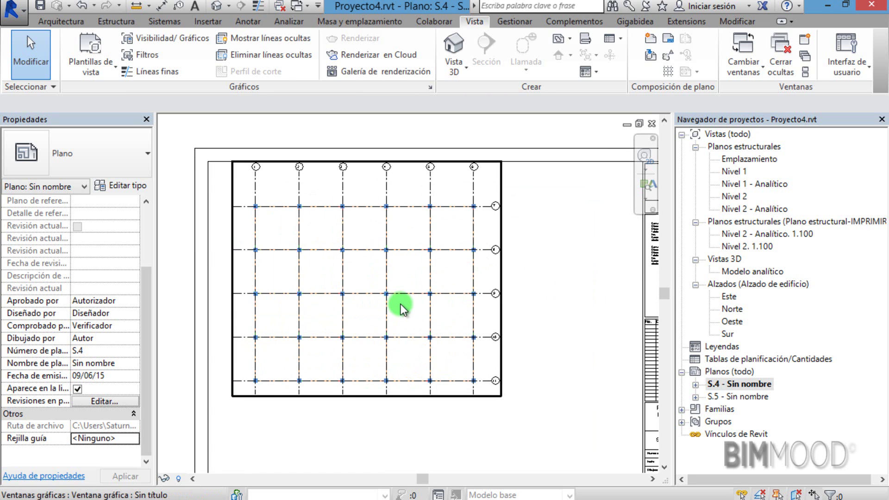
{"action": "scroll", "coordinate": [401, 303], "scroll_direction": "down", "scroll_amount": 1}
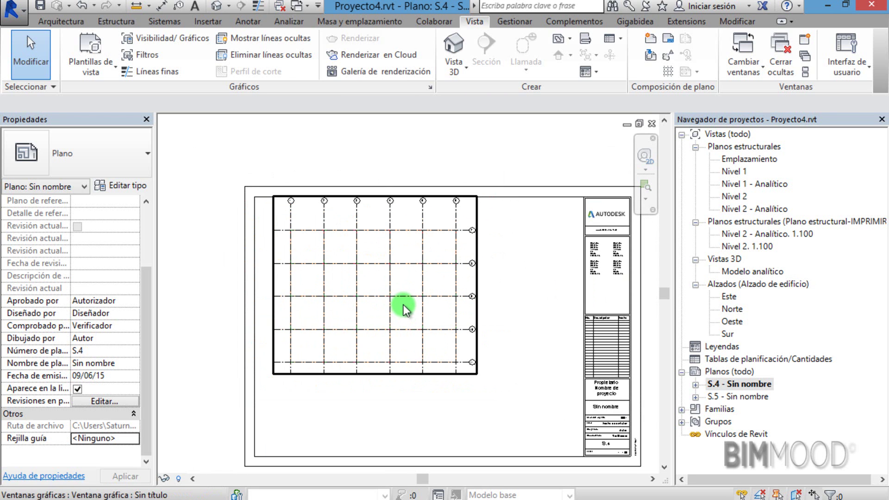